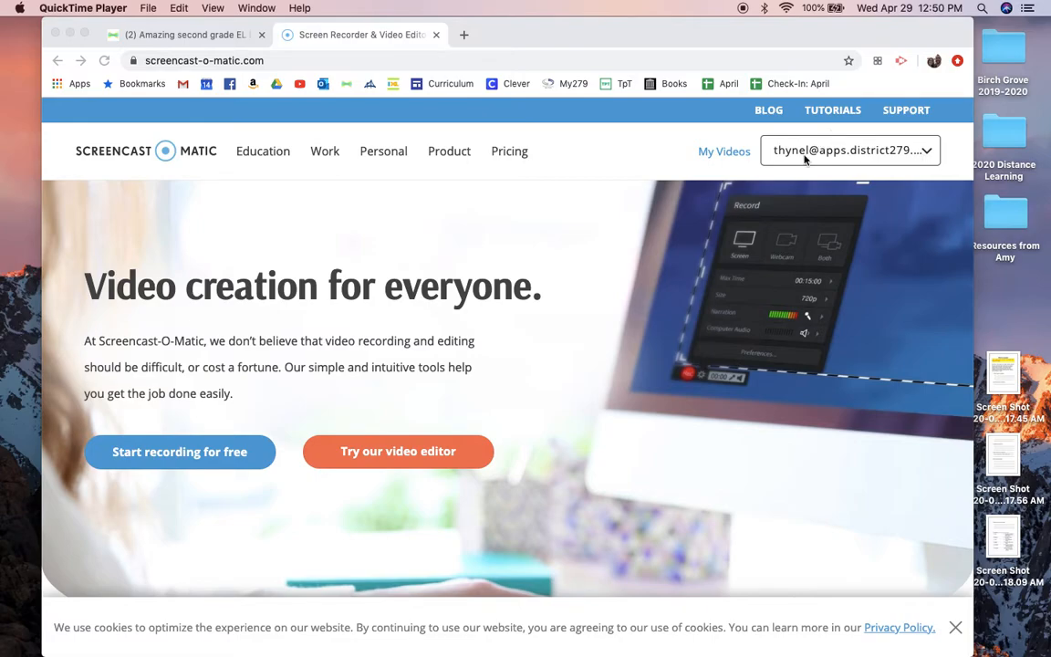
Open the My Videos page and launch the screen recorder from it, allowing the Screen Recorder Launcher to open.
left_click(741, 158)
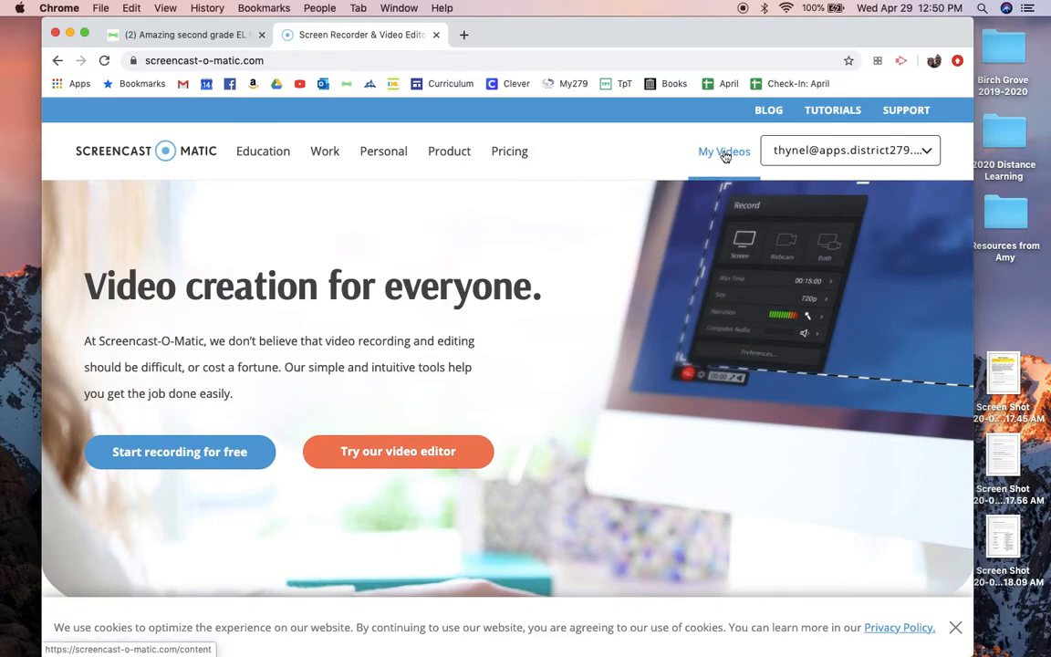
left_click(729, 157)
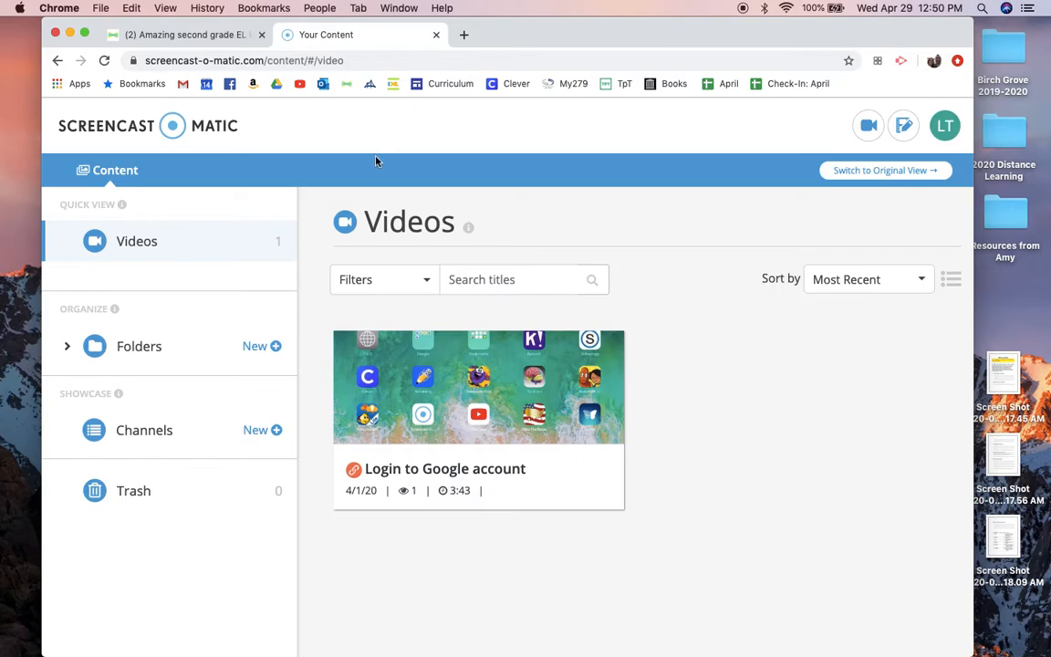
left_click(869, 133)
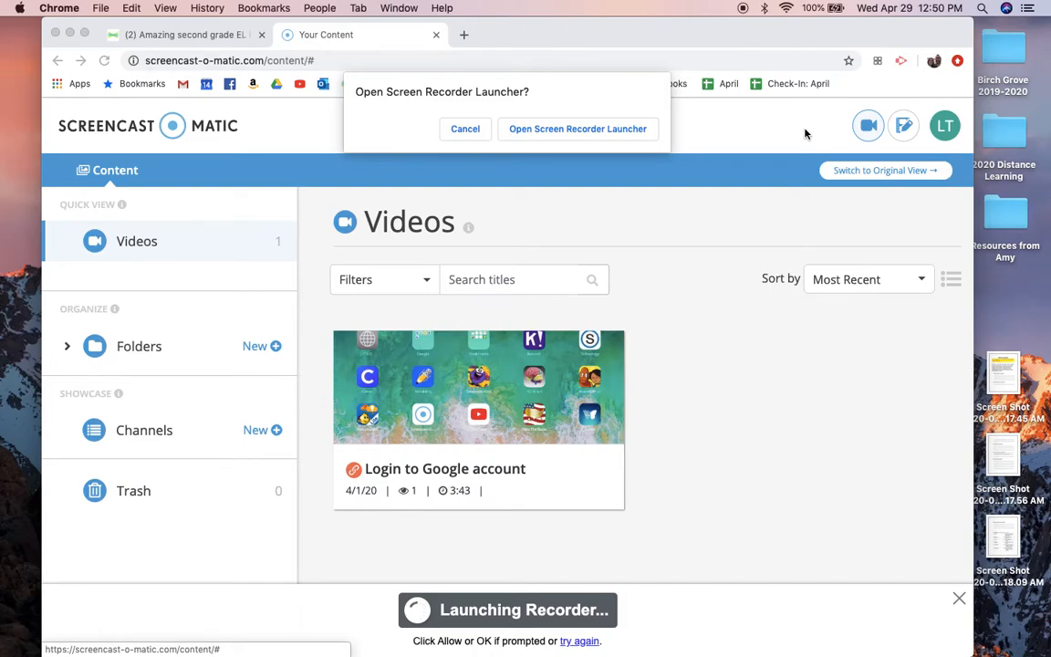
left_click(607, 136)
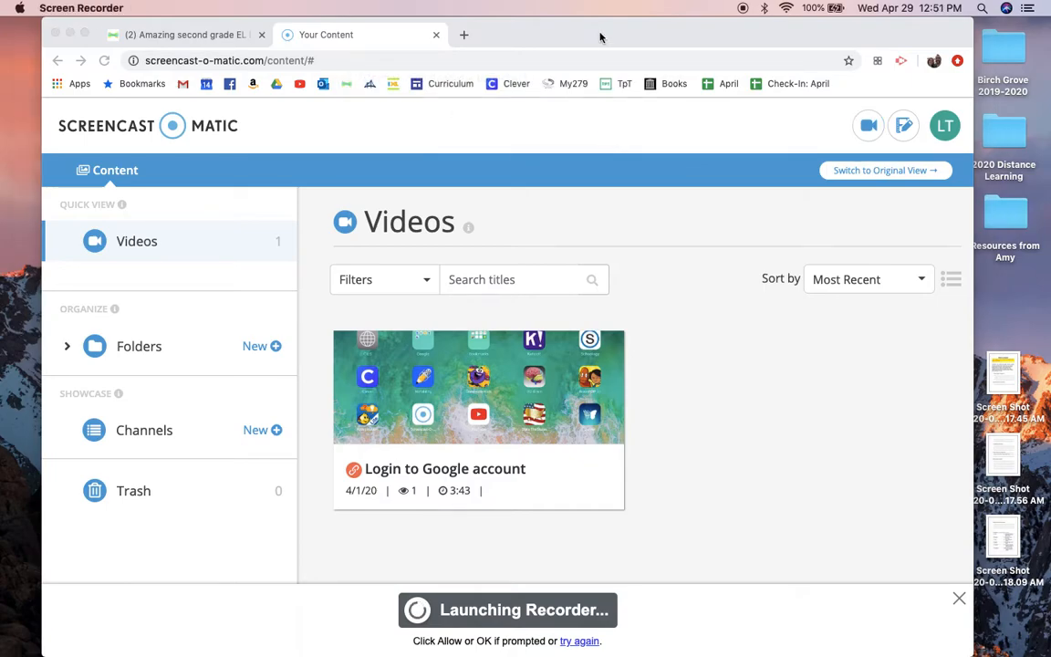
Reposition the browser window and fit the recording frame around it, at about 1274 x 866.
left_click_drag(601, 37, 597, 4)
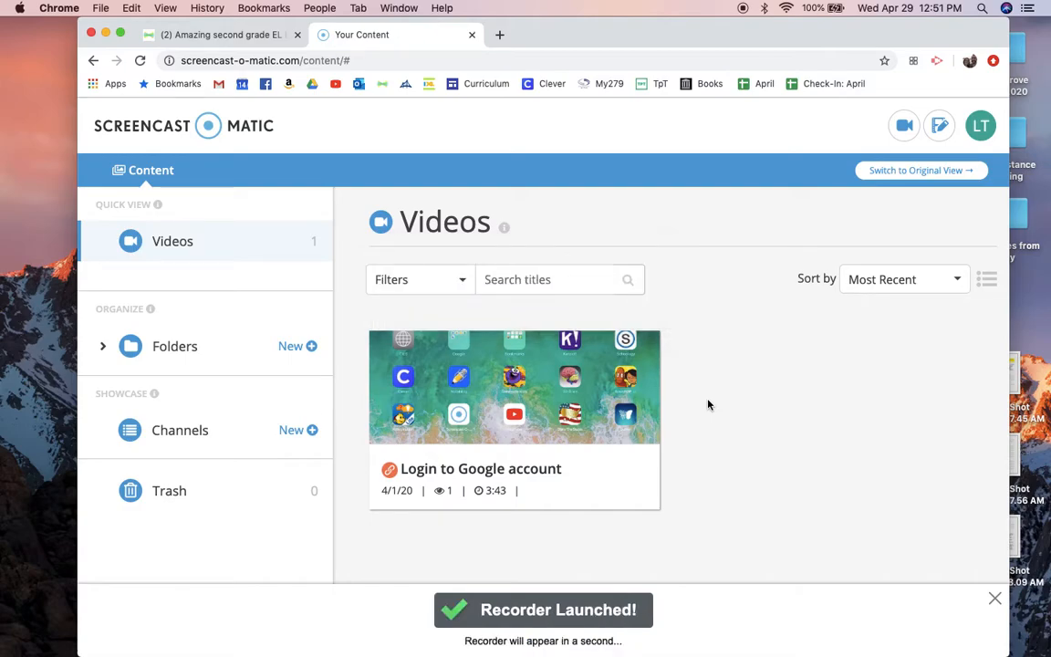
mouse_move(618, 38)
left_mouse_down()
mouse_move(611, 288)
mouse_move(645, 63)
mouse_move(612, 25)
left_mouse_up()
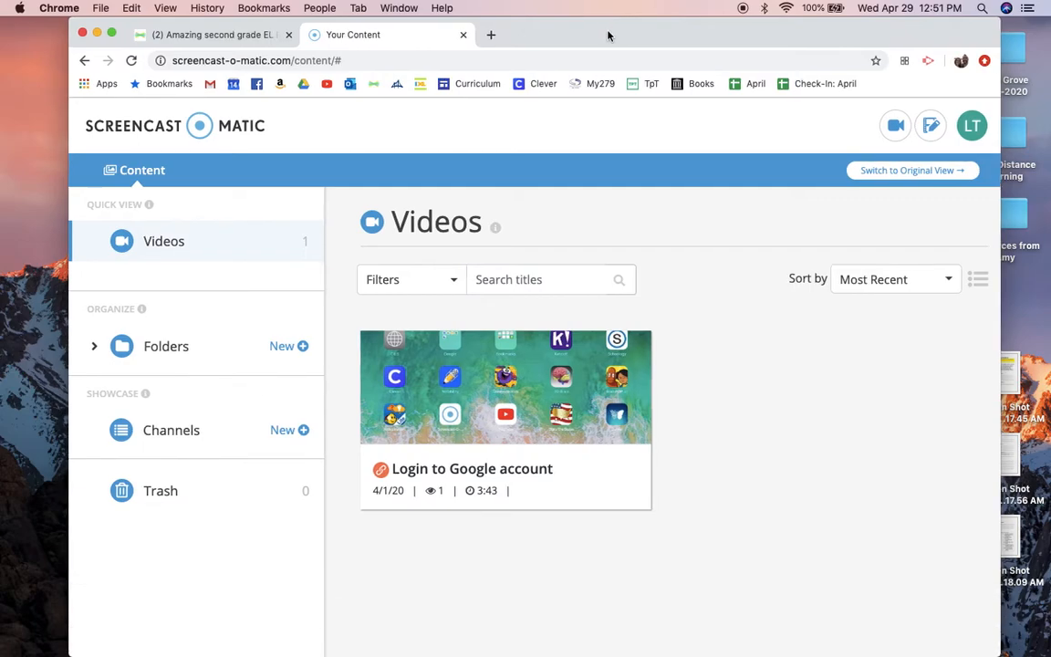
mouse_move(609, 35)
left_mouse_down()
mouse_move(617, 205)
mouse_move(715, 193)
mouse_move(587, 286)
mouse_move(591, 28)
mouse_move(606, 28)
left_mouse_up()
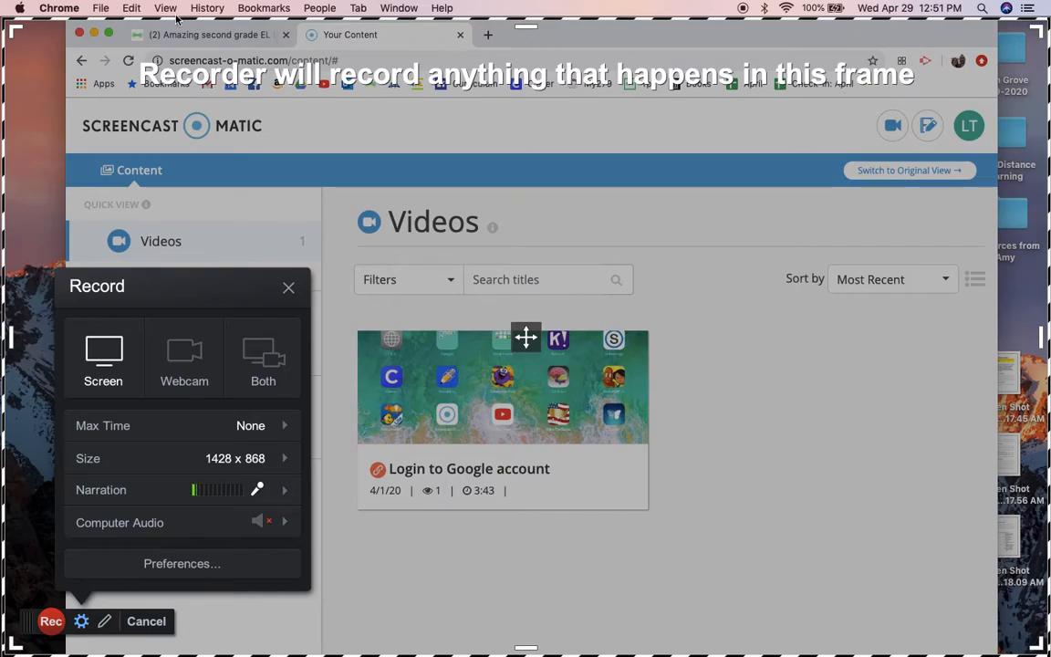
left_click_drag(13, 33, 77, 27)
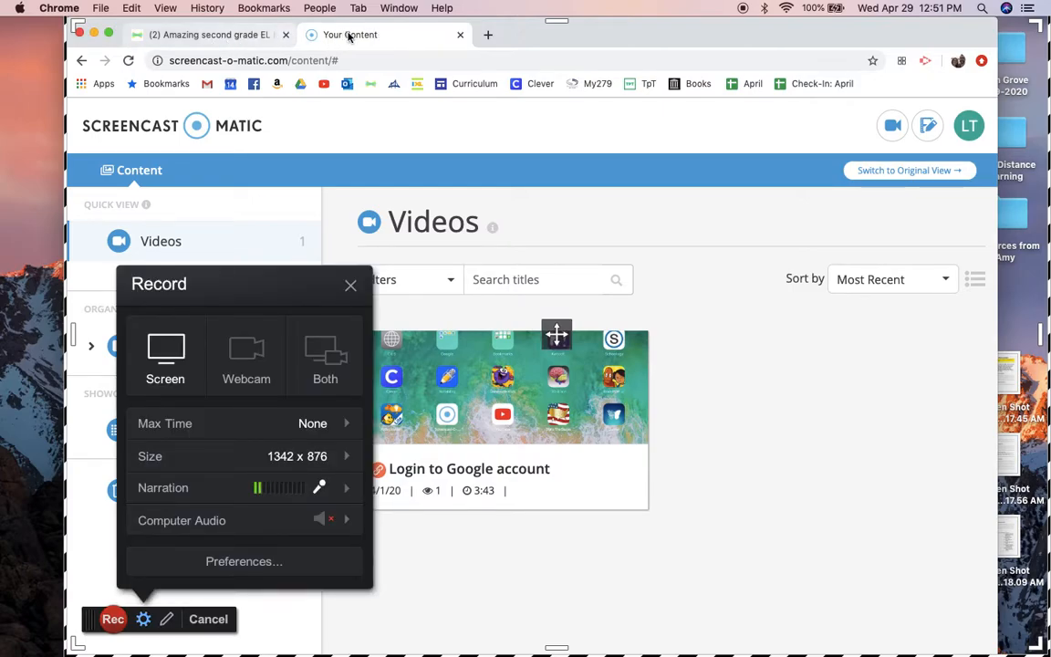
left_click(256, 37)
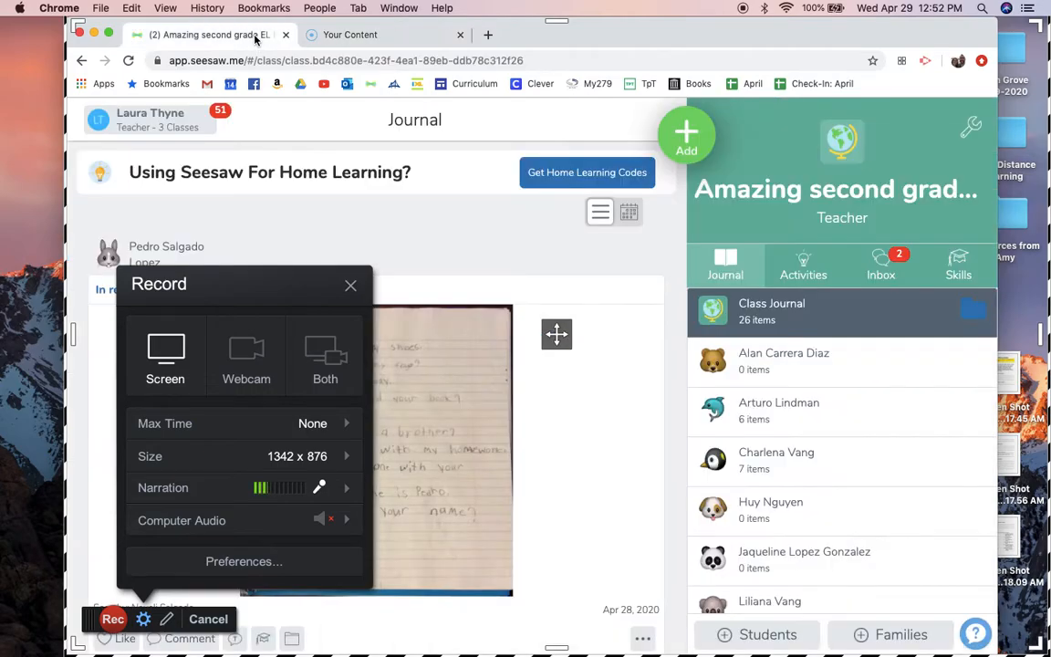
left_click(356, 34)
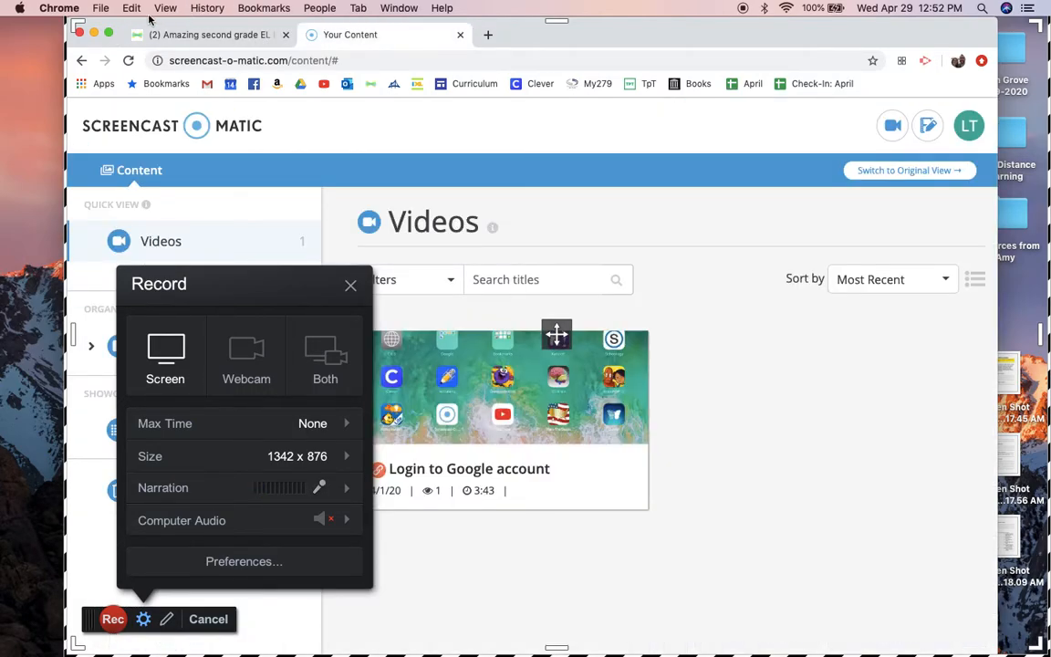
mouse_move(77, 27)
left_mouse_down()
mouse_move(47, 31)
mouse_move(73, 33)
left_mouse_up()
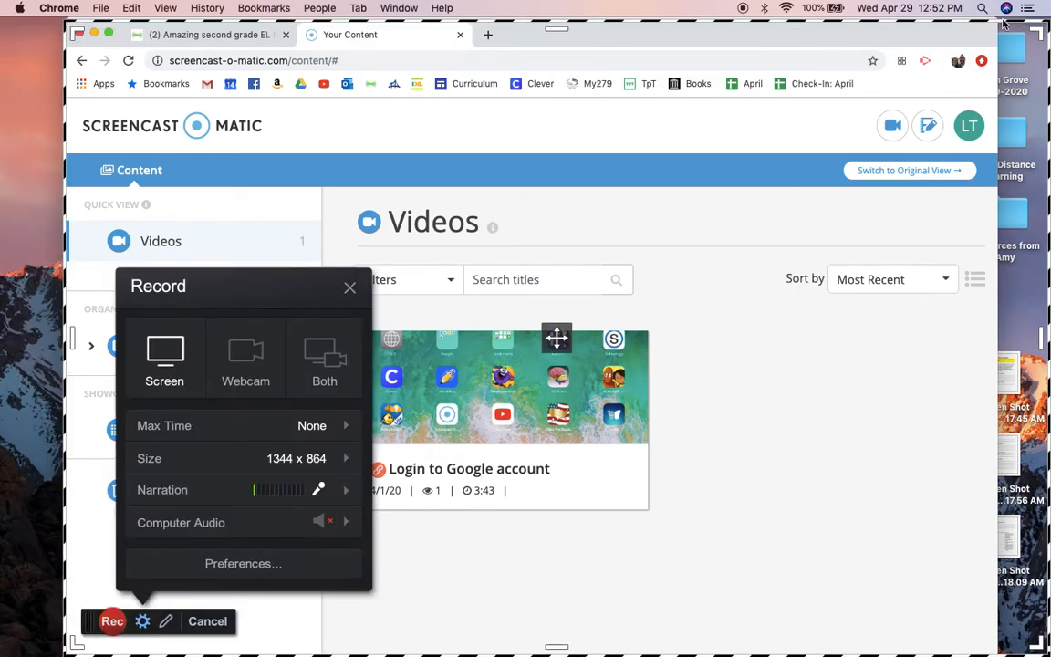
left_click_drag(1036, 31, 987, 35)
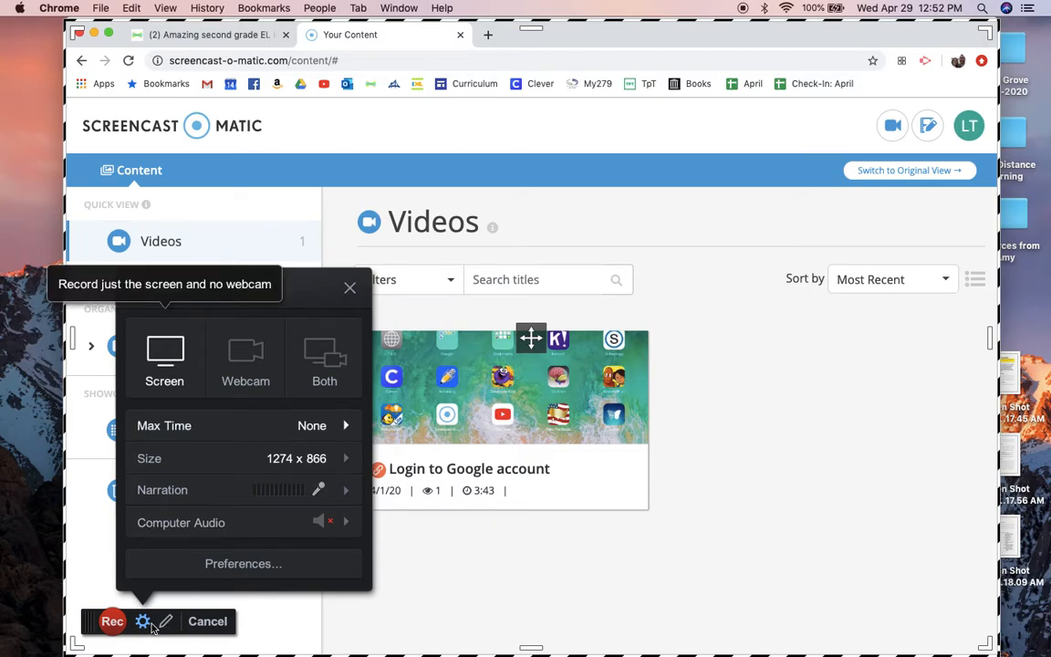
Record the screen while opening the bookmarked IXL site in a new browser tab, and pause the recording.
left_click(113, 624)
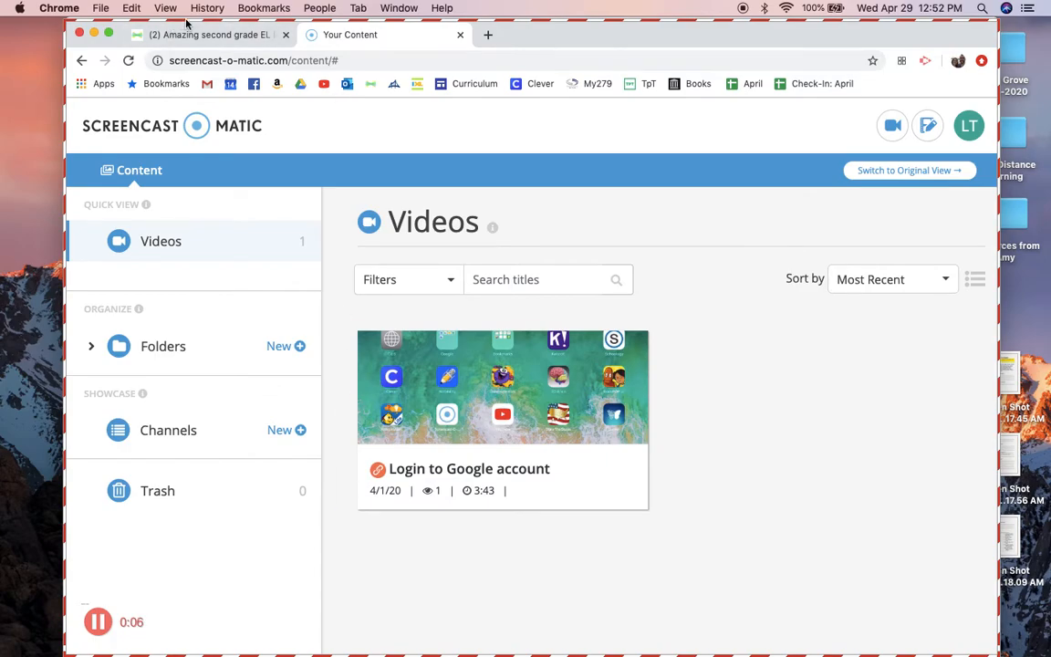
left_click(487, 35)
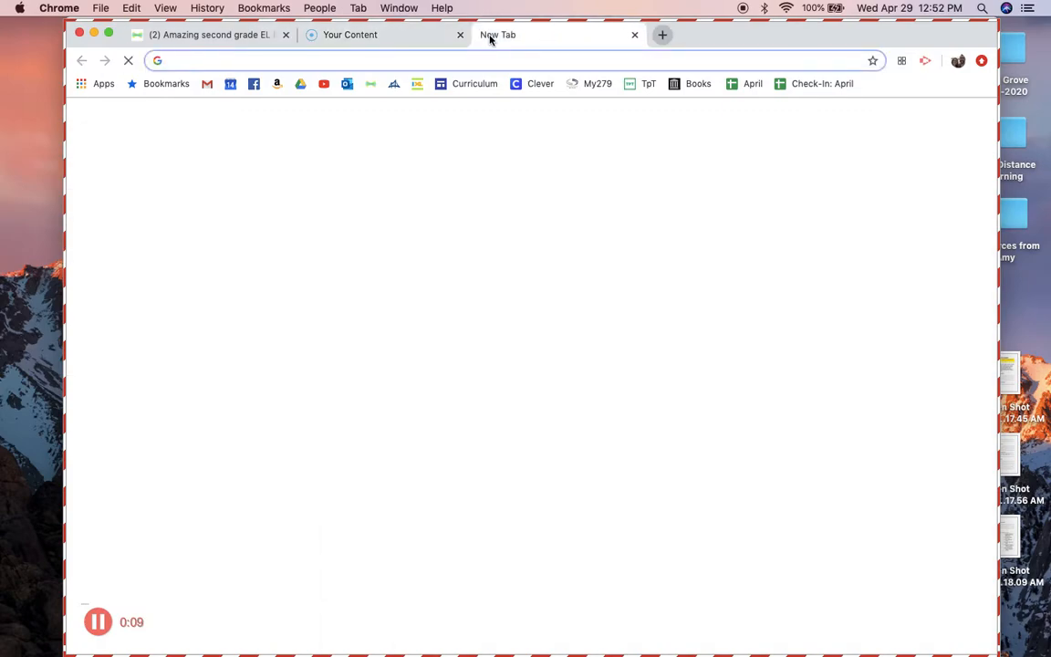
left_click(417, 84)
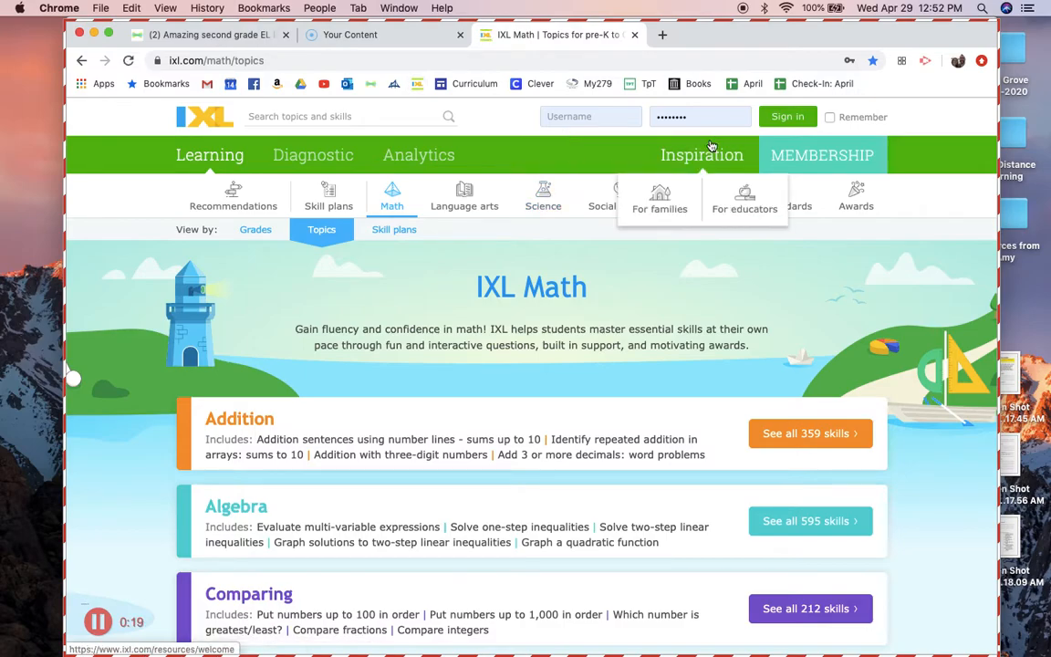
left_click(98, 621)
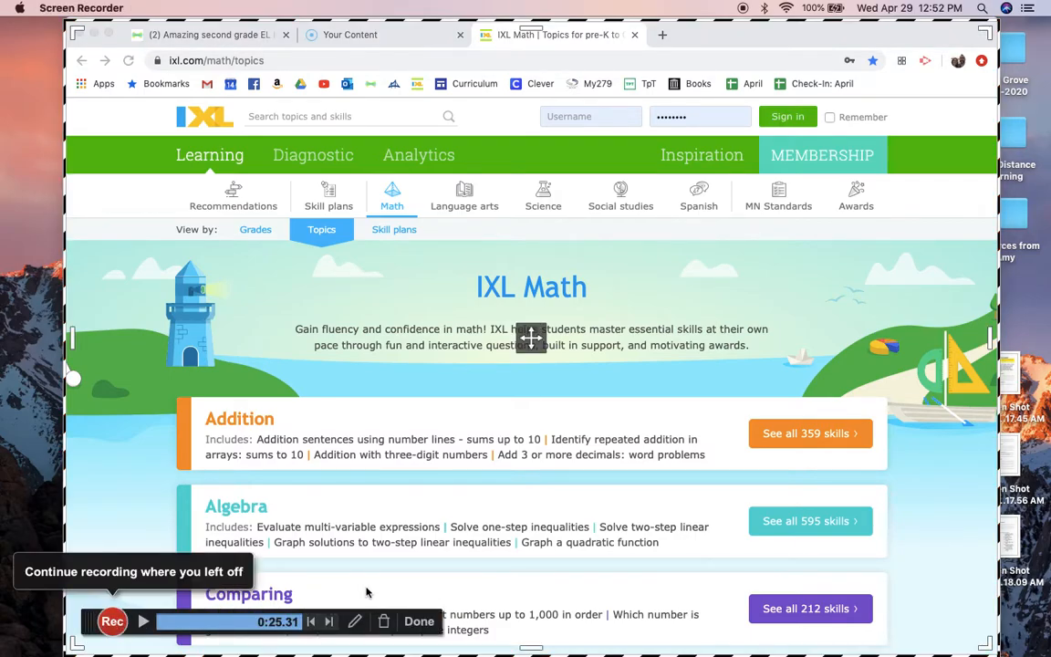
Finish the recording by opening it for video editing, and briefly play its beginning.
left_click(419, 622)
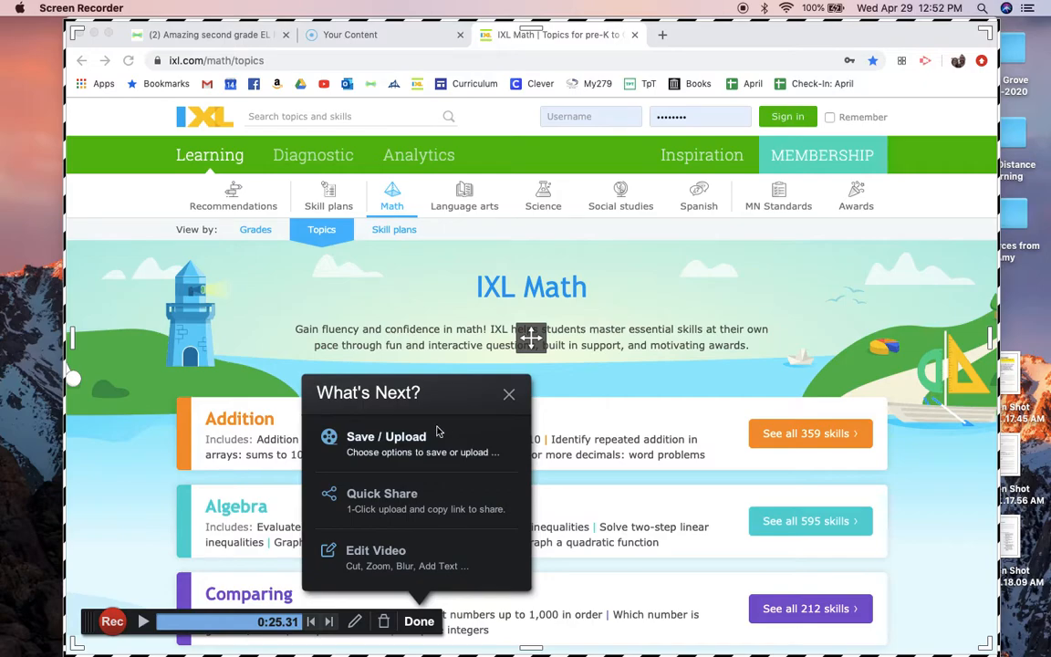
left_click(389, 558)
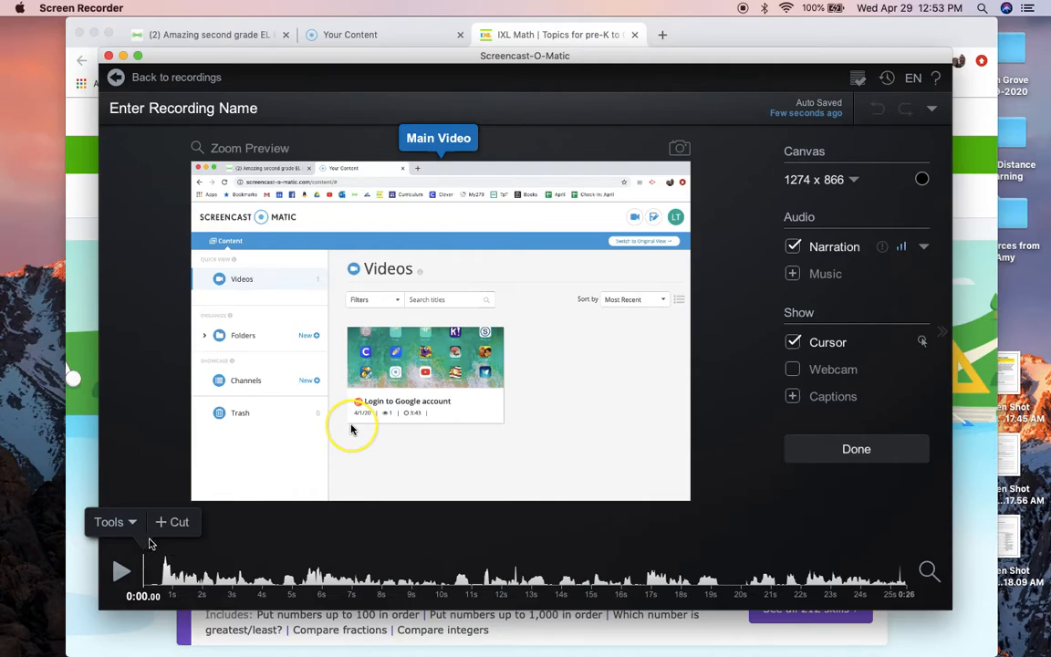
left_click(123, 571)
left_click(123, 571)
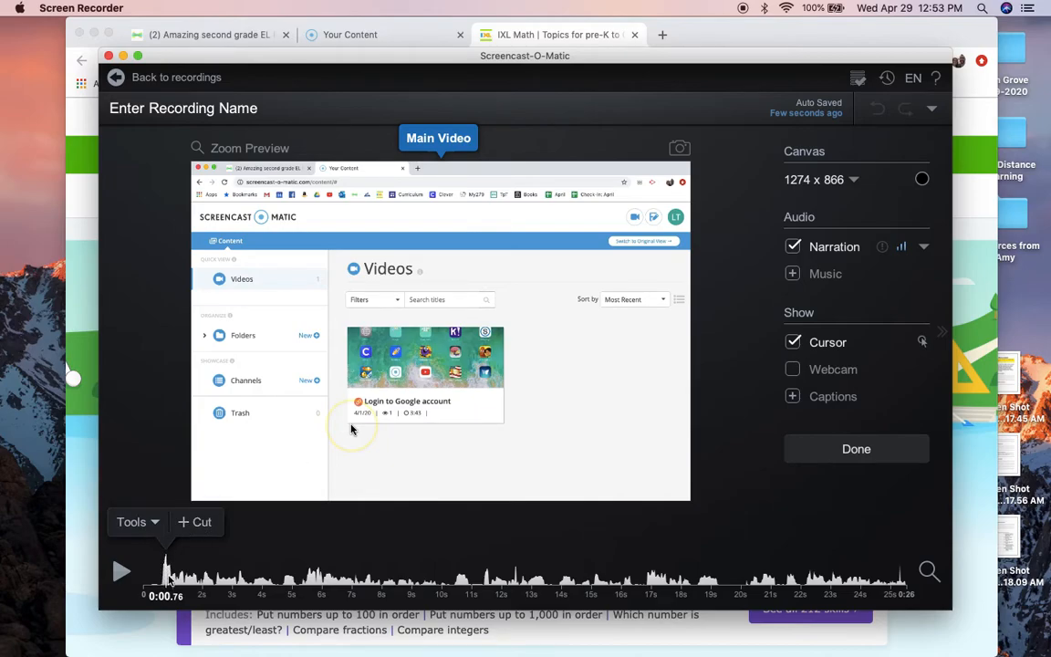
Cut the first 4 seconds from the start of the recording.
left_click_drag(168, 581, 263, 584)
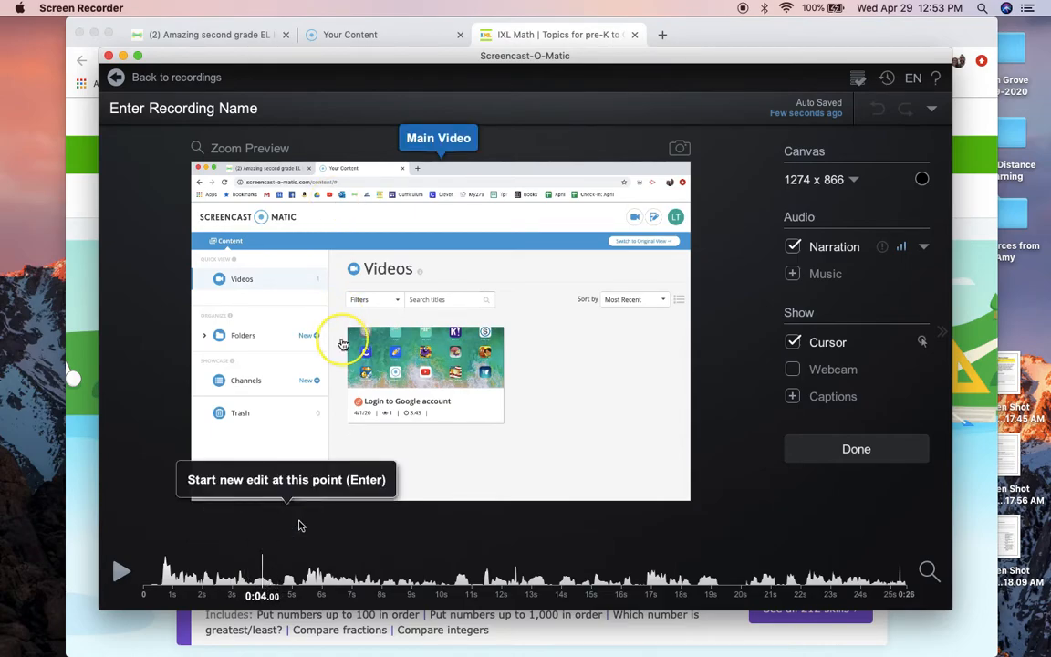
left_click(299, 523)
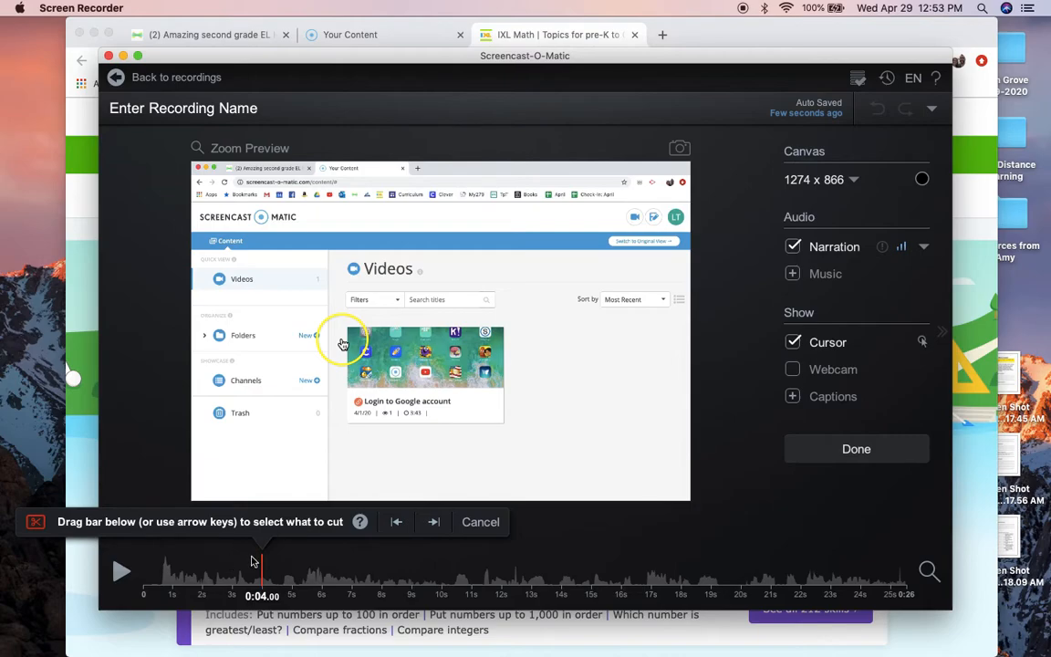
left_click_drag(260, 563, 132, 566)
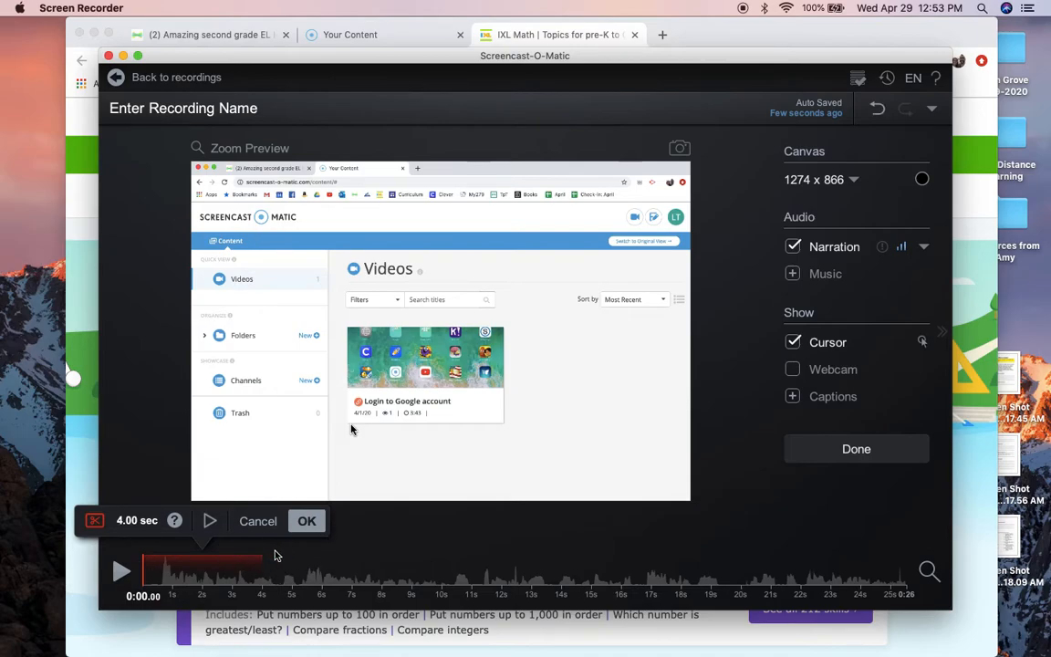
left_click(306, 522)
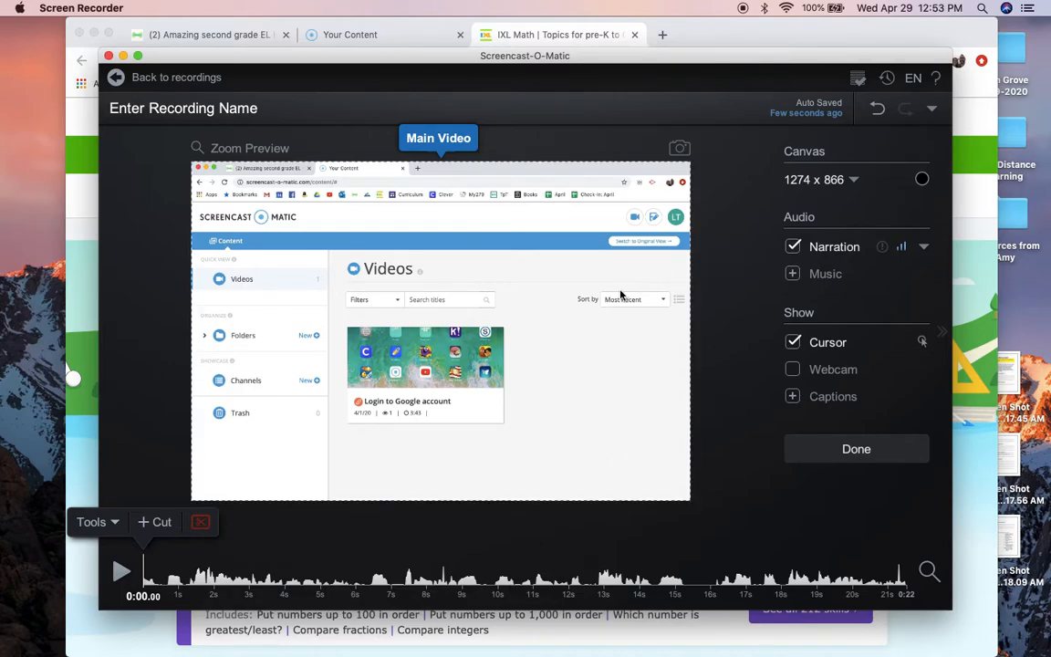
Name the recording "How to Screencast".
left_click(162, 110)
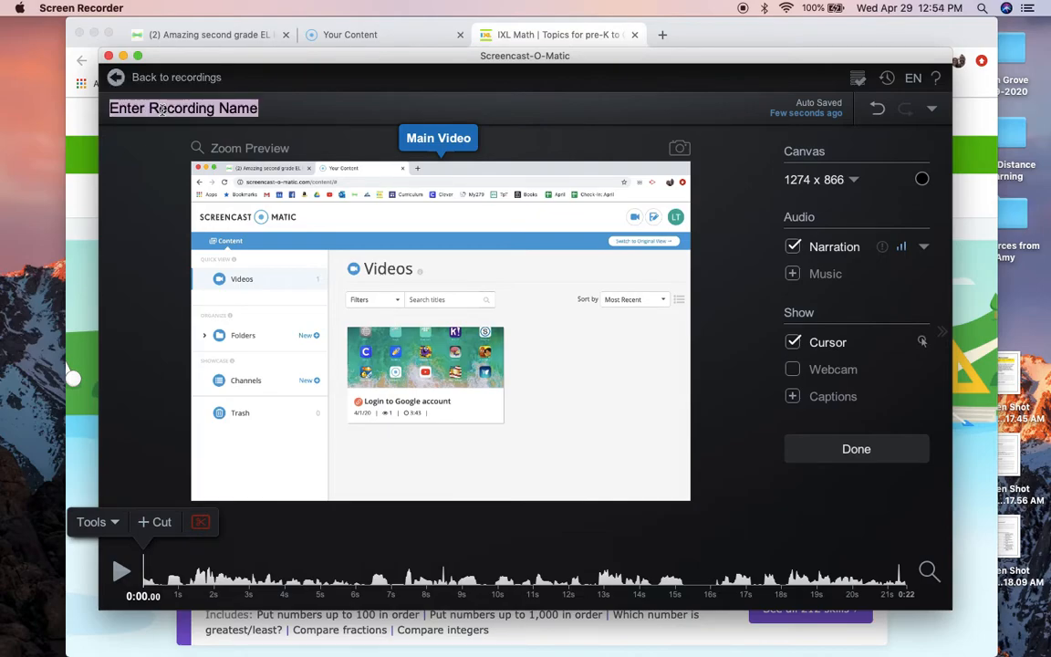
type("HOw to Screencast")
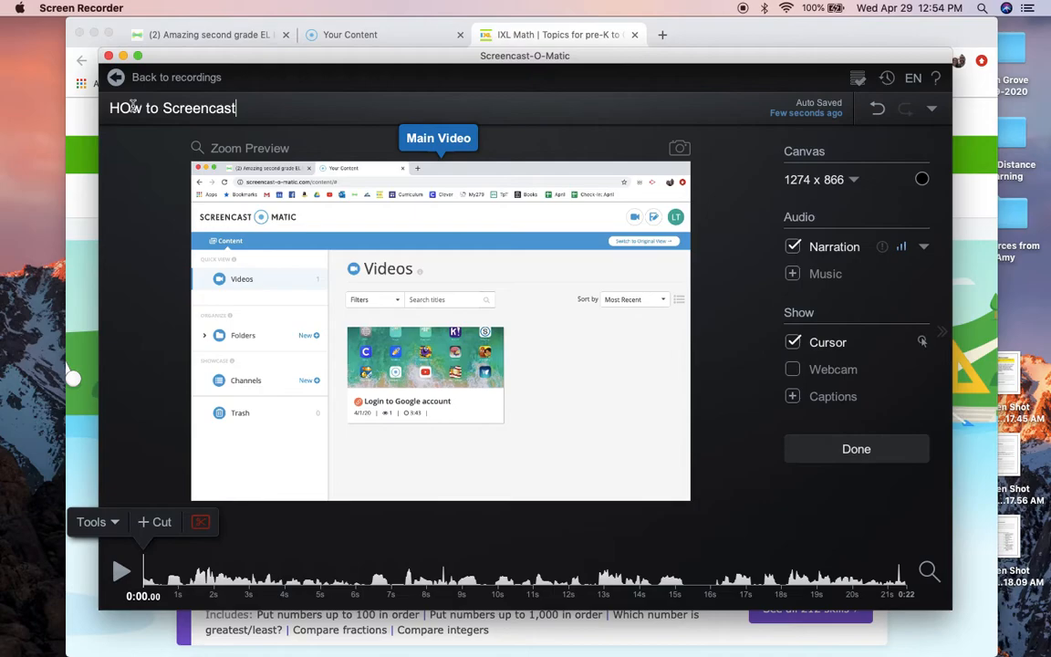
left_click(128, 108)
key("BackSpace")
type("o")
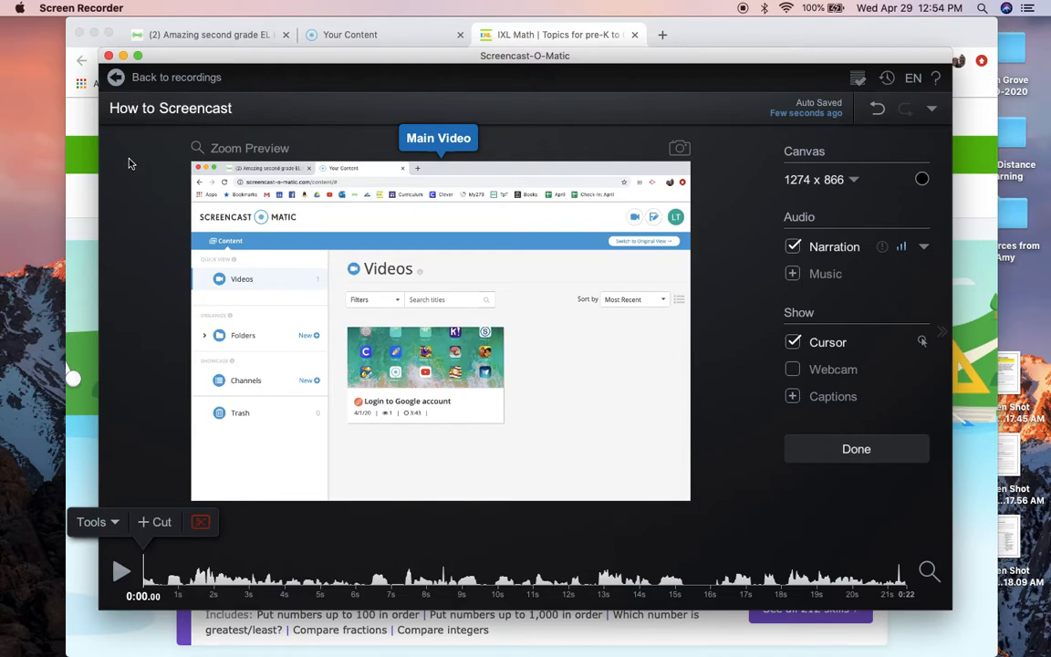
Return to the recordings list, reopen "How to Screencast" and choose to upload it to YouTube.
left_click(119, 78)
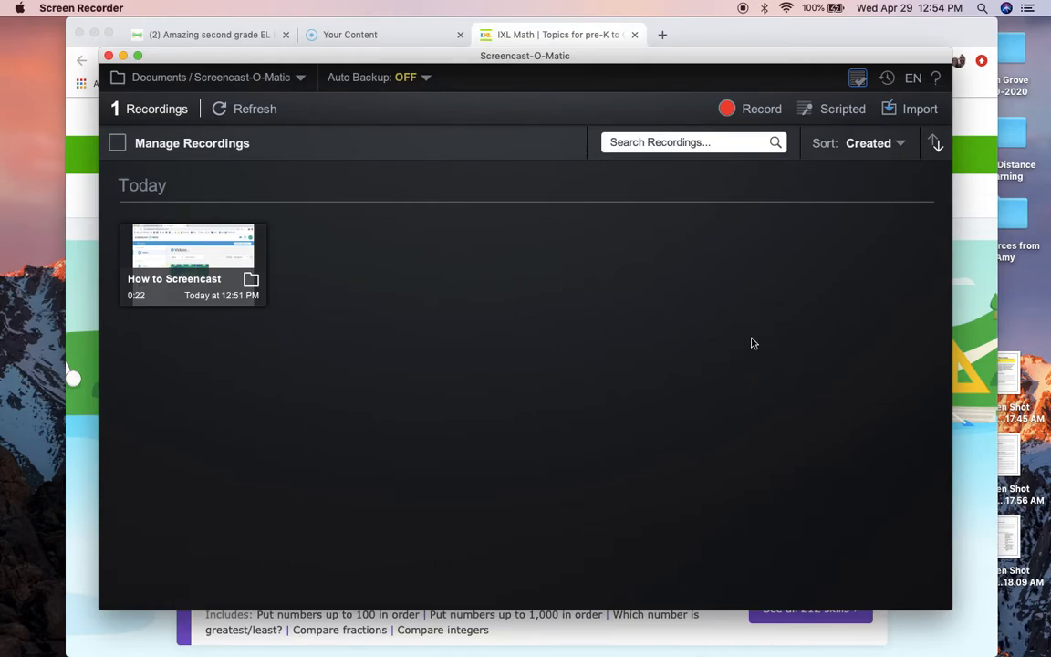
left_click(229, 264)
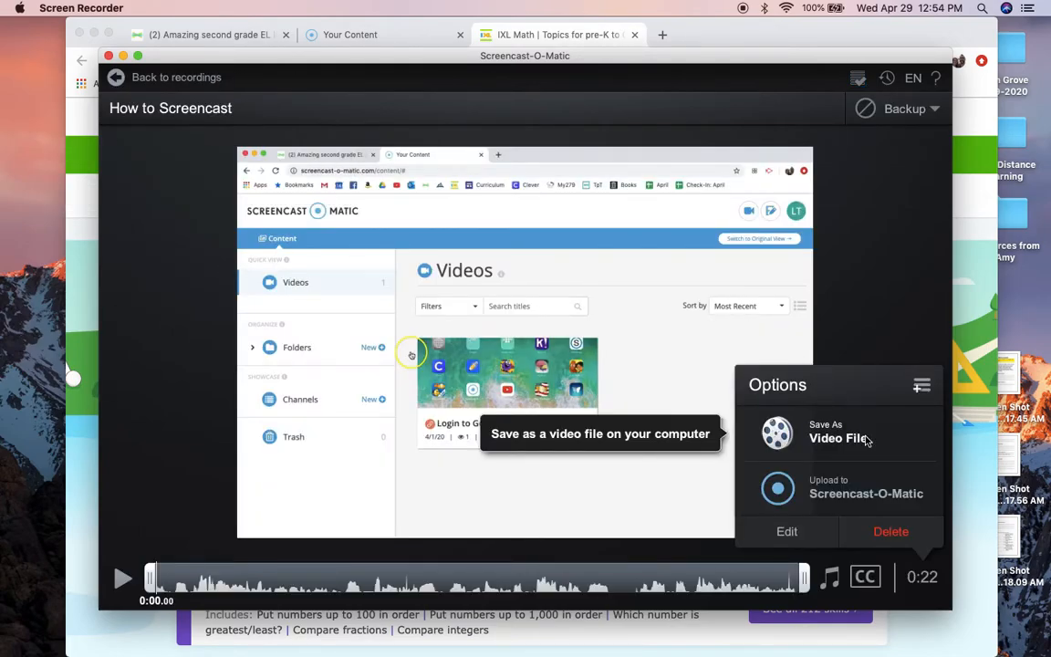
left_click(923, 386)
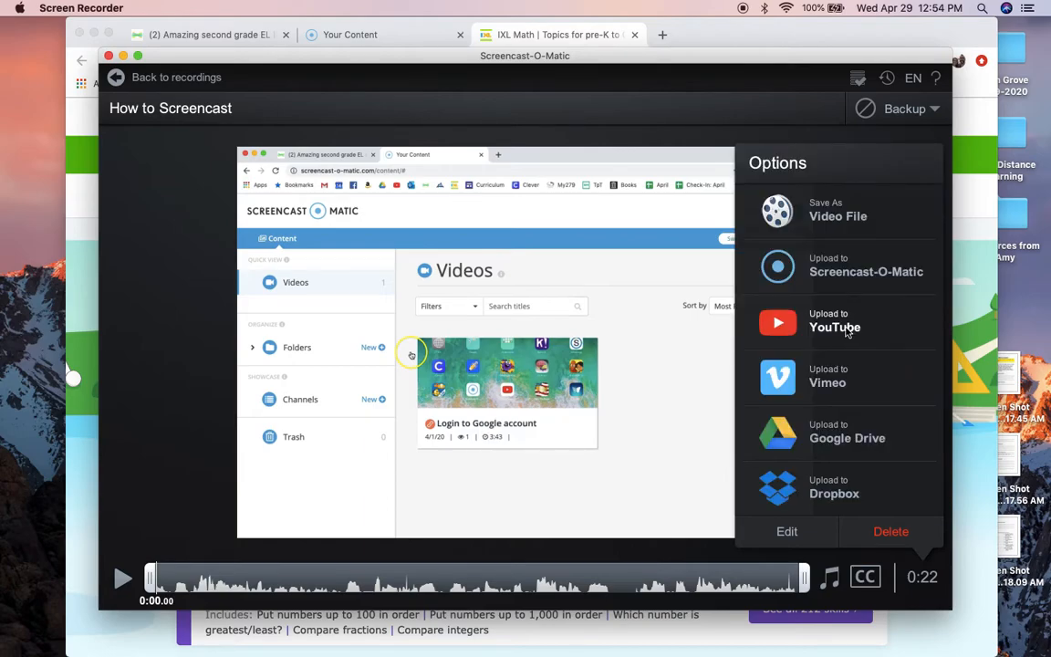
left_click(778, 327)
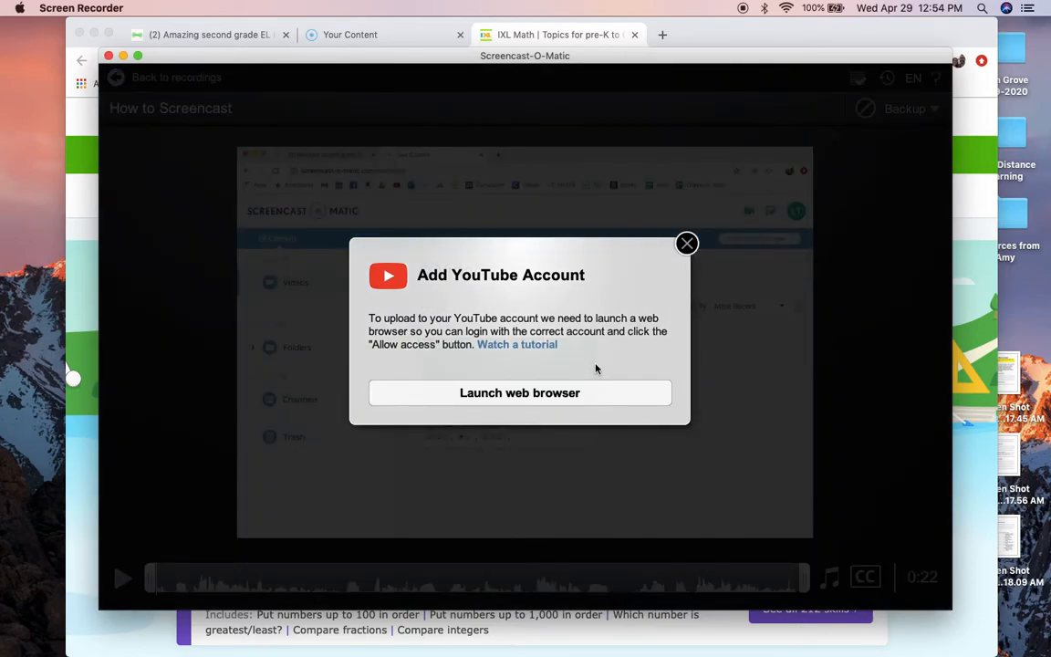
Add the YouTube account by authorizing Screencast-O-Matic through the browser with the school district Google account.
left_click(550, 394)
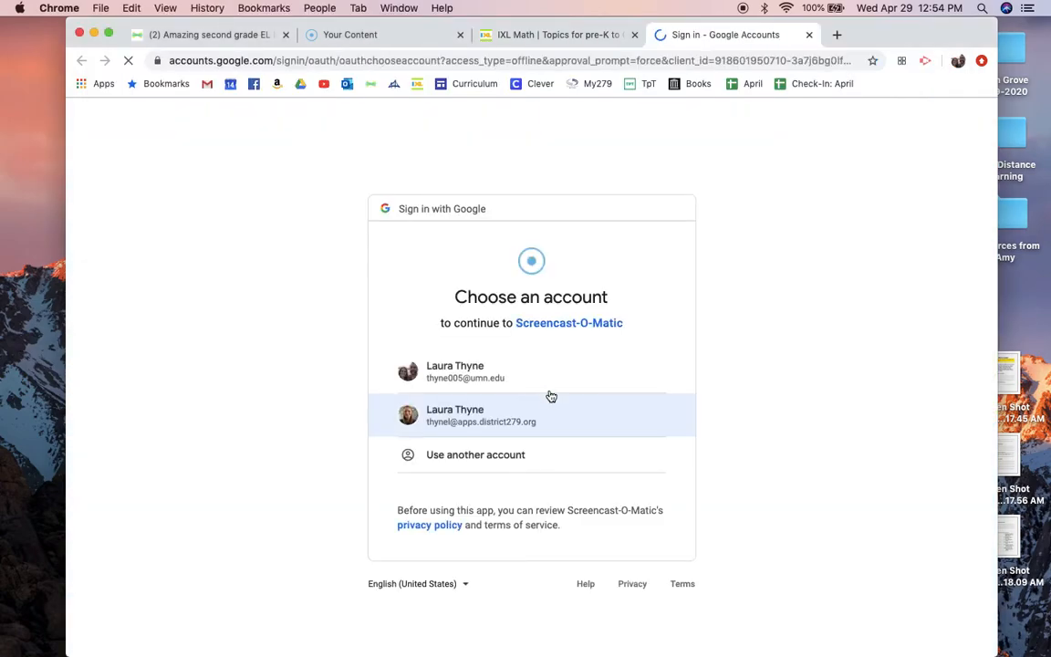
left_click(541, 423)
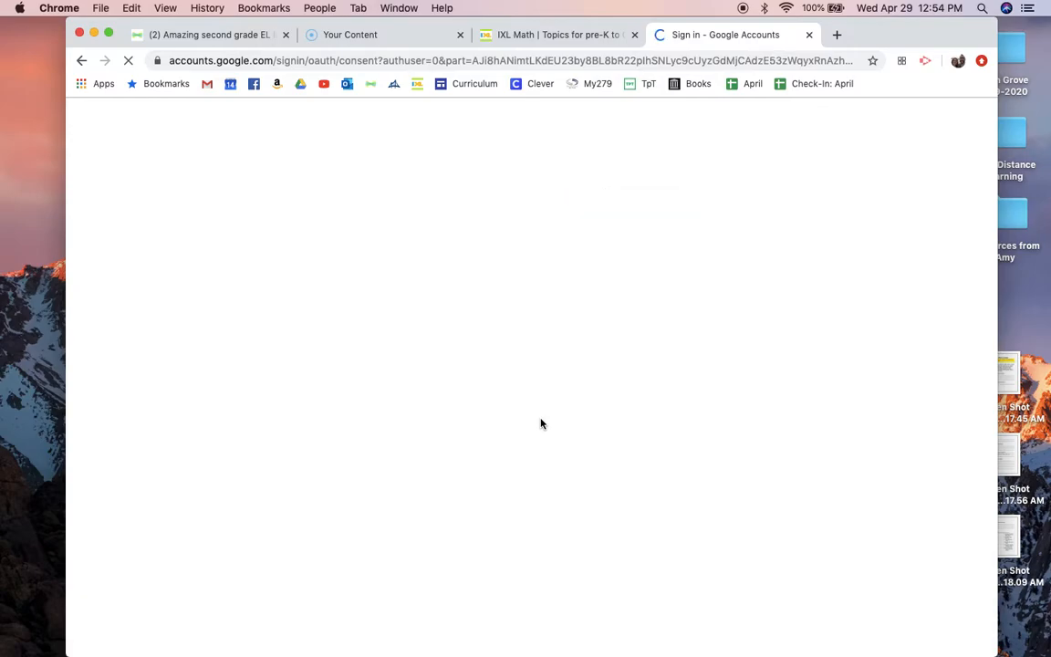
left_click(638, 573)
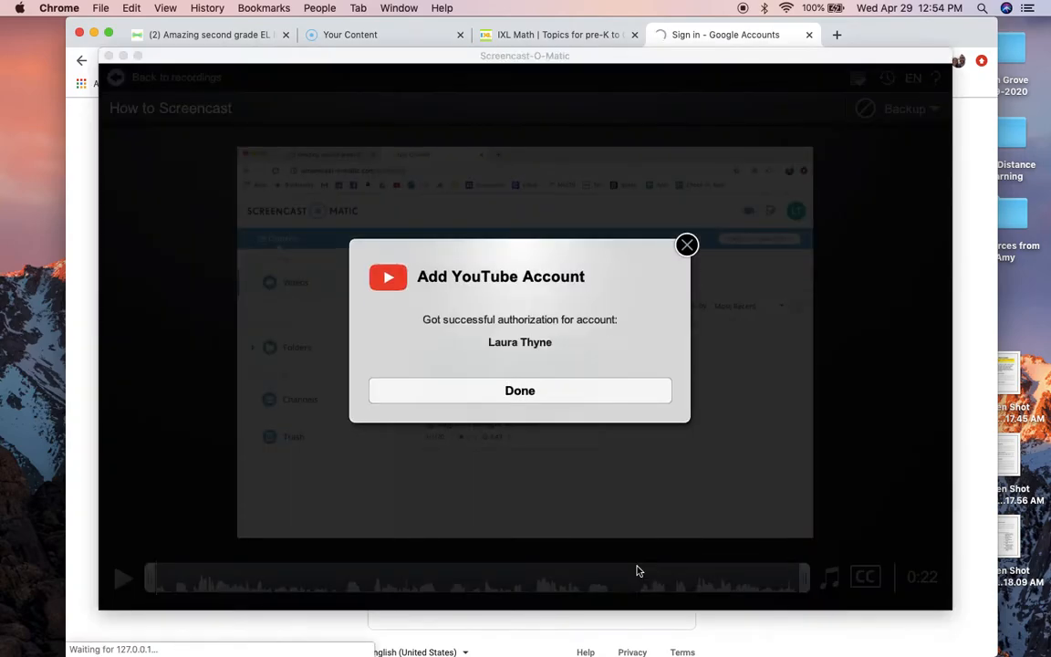
left_click(560, 383)
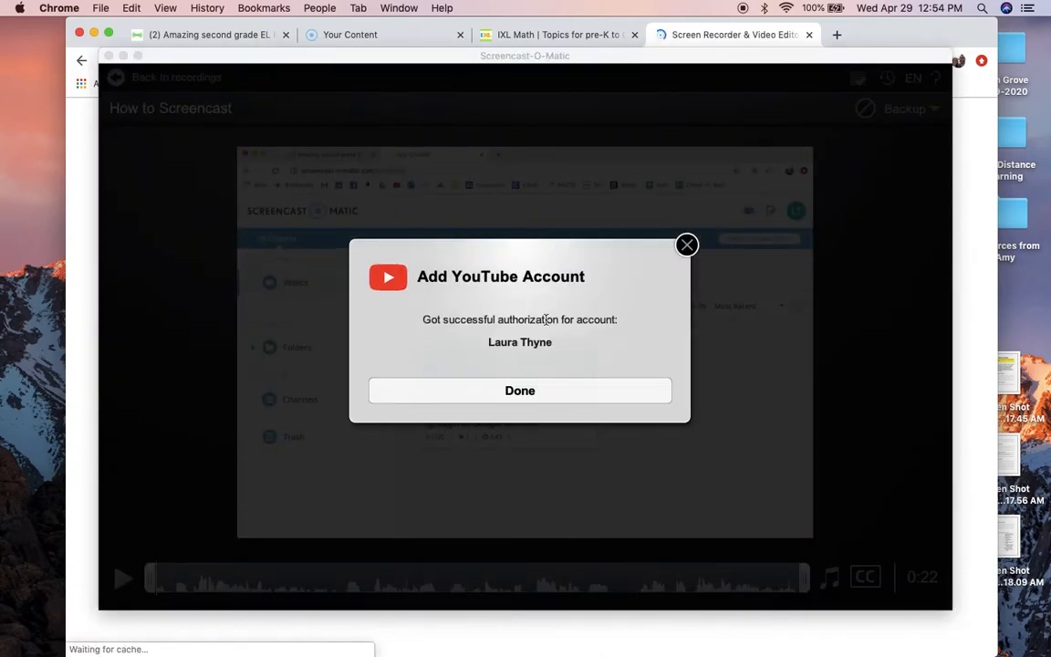
left_click(526, 390)
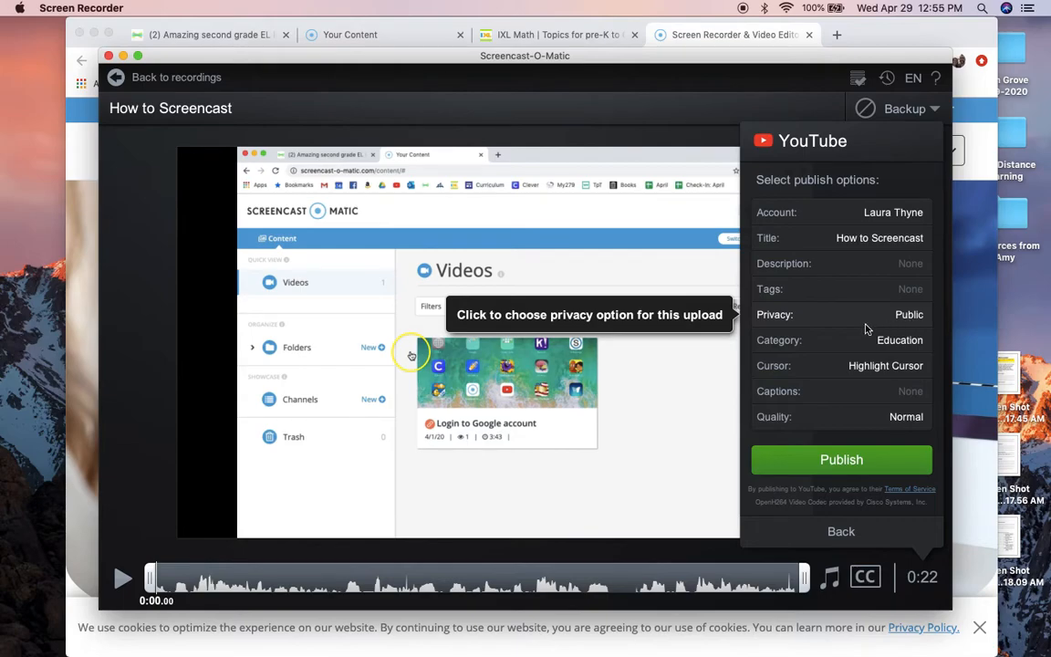
Set the YouTube description to "How to", leave the tags empty and publish the recording.
left_click(866, 266)
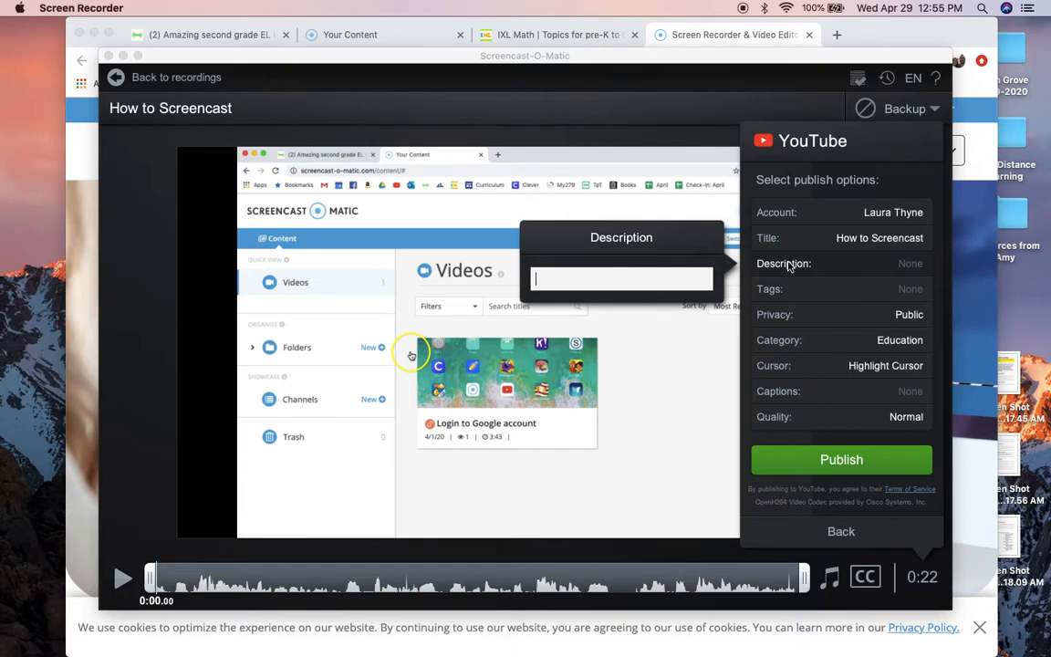
type("How to")
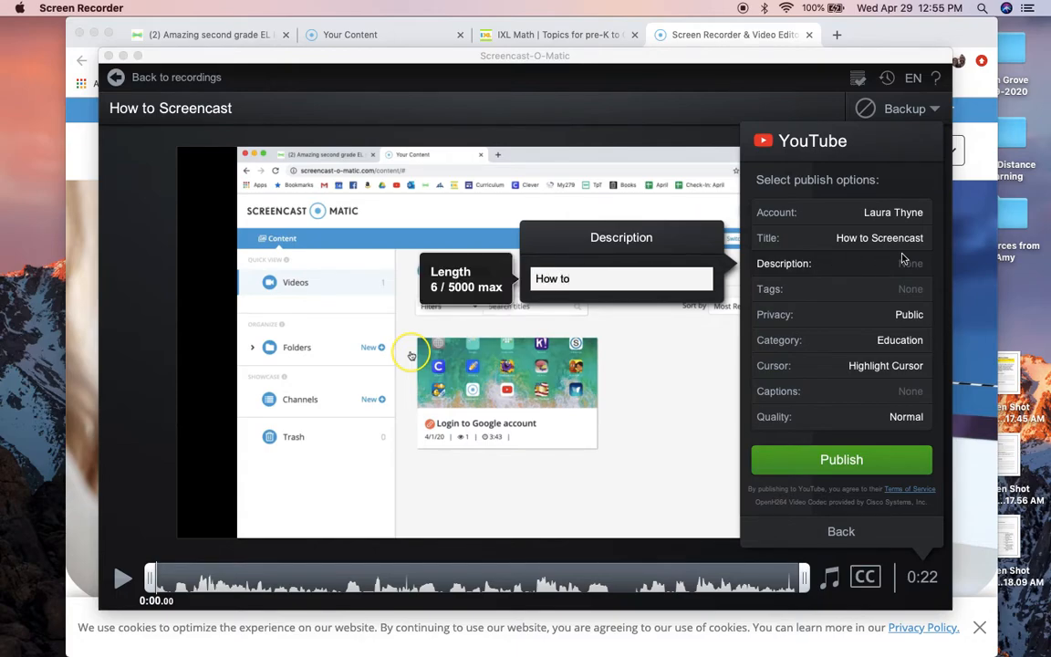
left_click(871, 289)
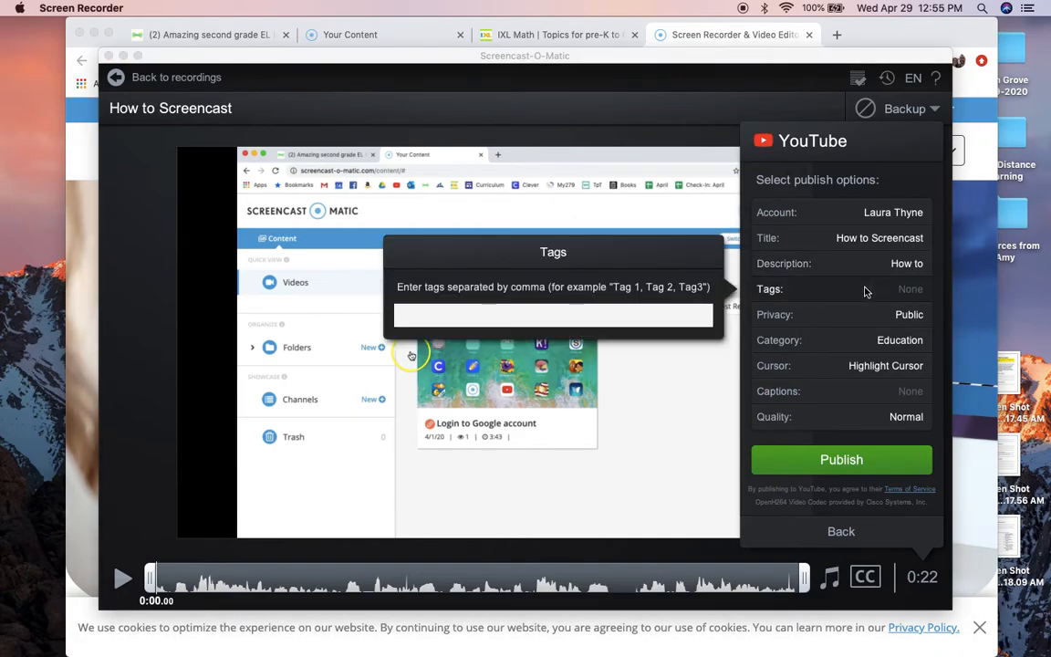
left_click(881, 298)
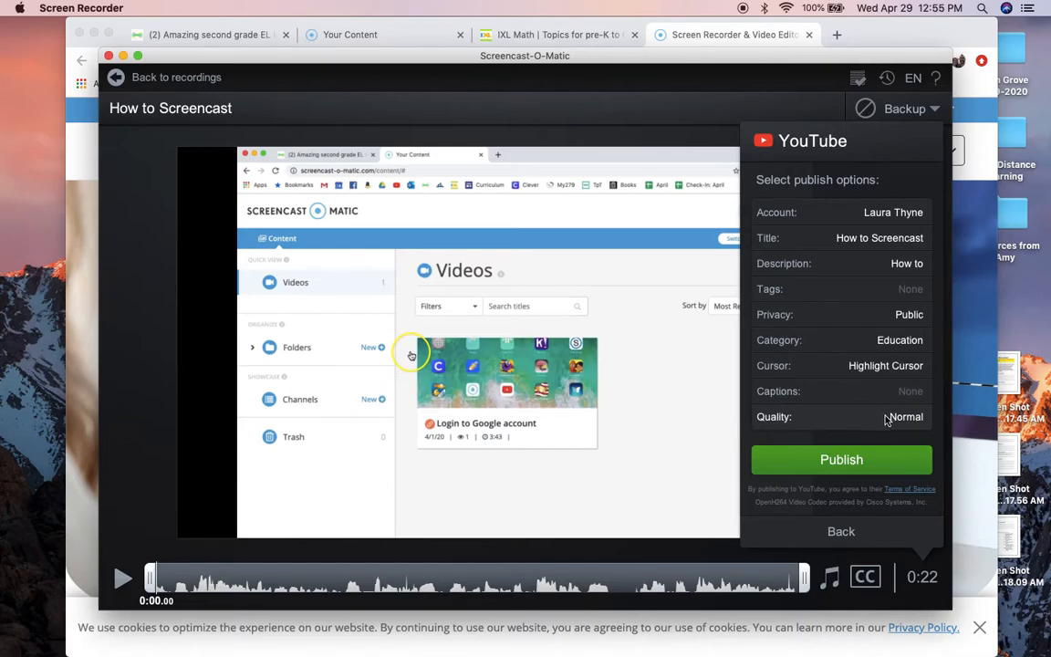
left_click(876, 461)
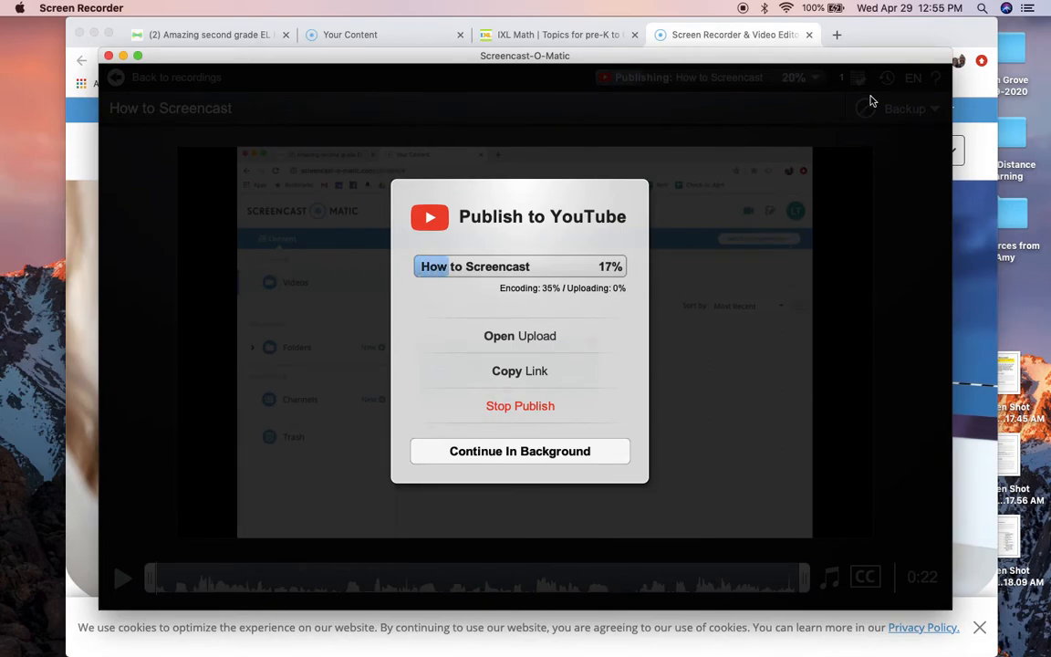
Switch to Chrome and open YouTube from the Google apps in a new tab.
left_click_drag(887, 56, 801, 68)
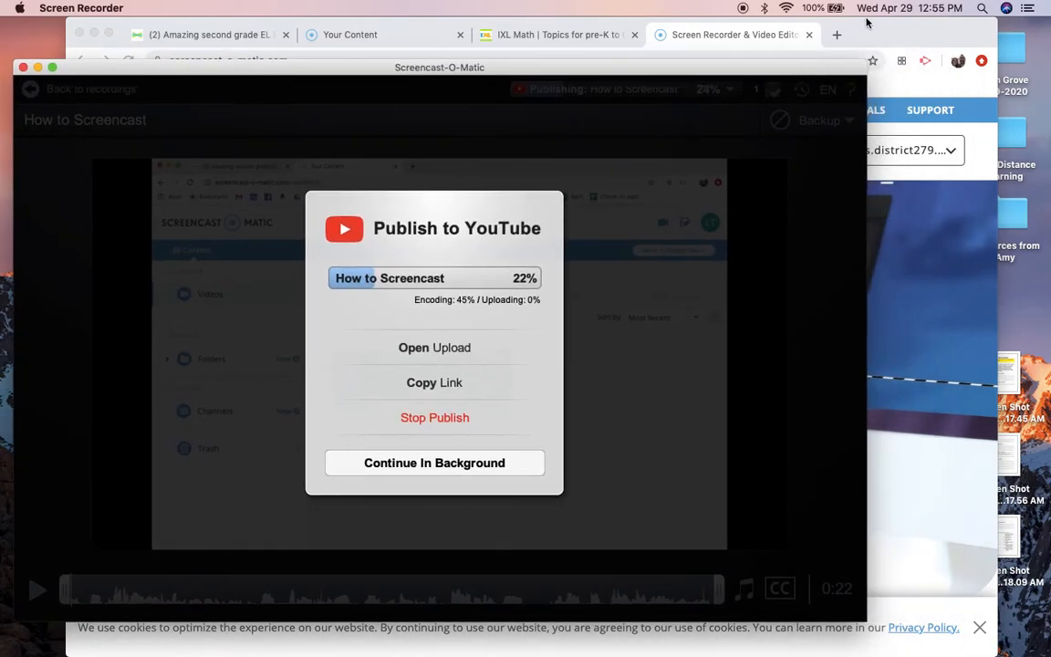
left_click(782, 27)
left_click(837, 34)
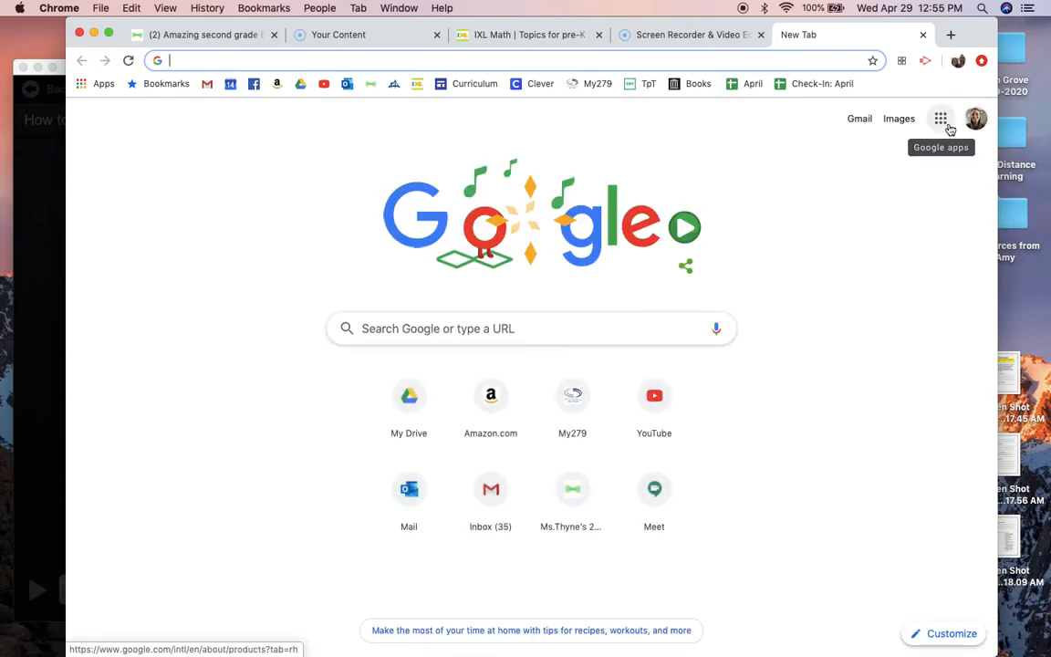
left_click(941, 119)
scroll(851, 372, "down", 5)
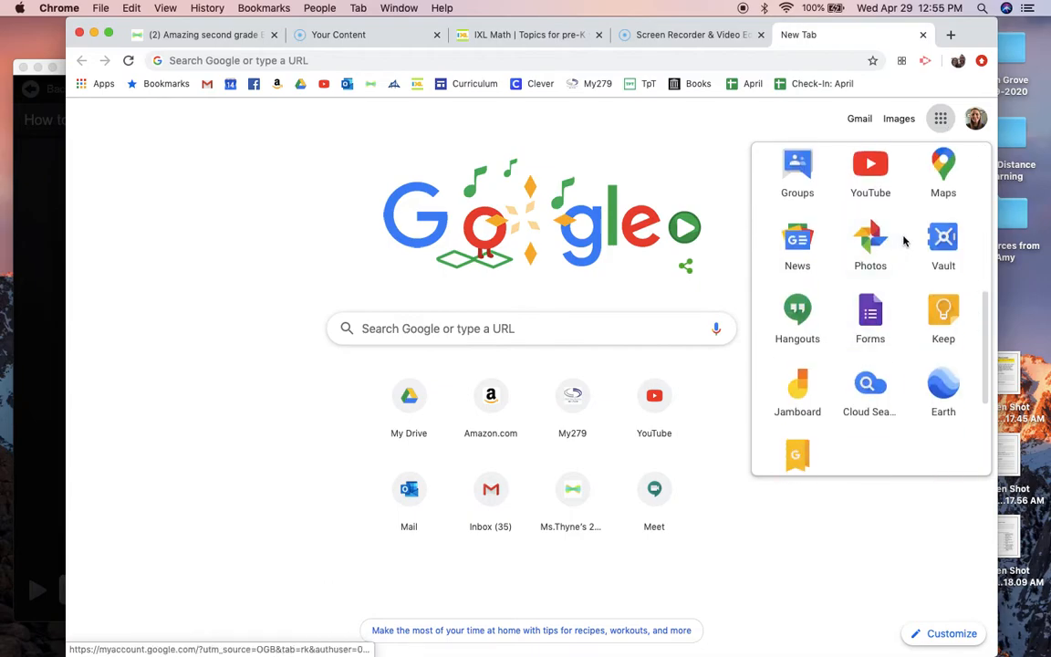
left_click(874, 167)
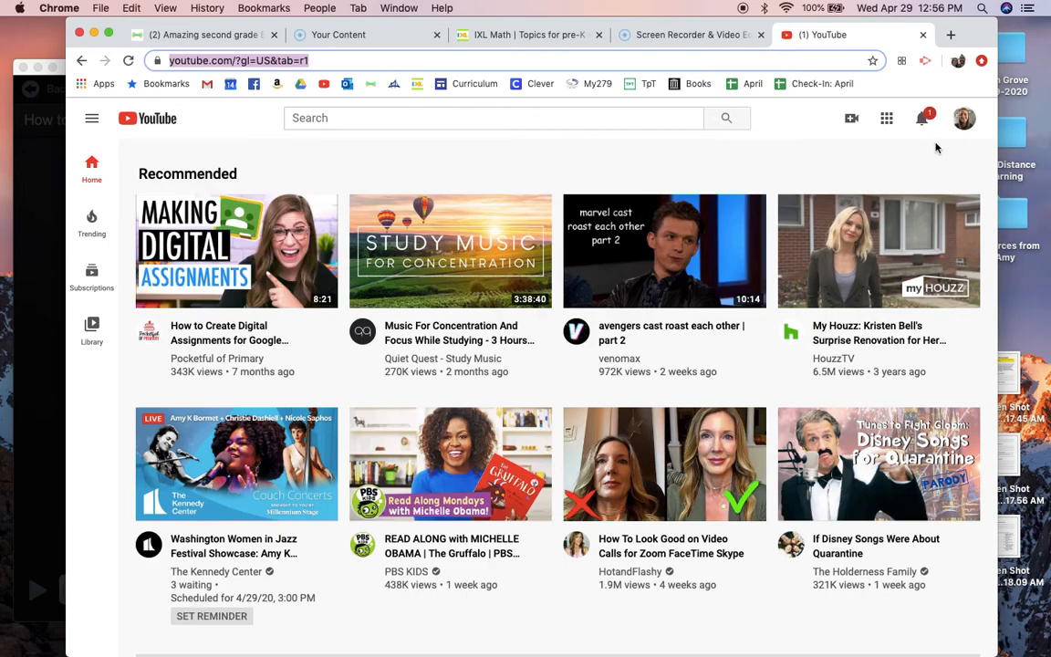
Open the account's own YouTube channel and show its uploaded videos.
left_click(966, 120)
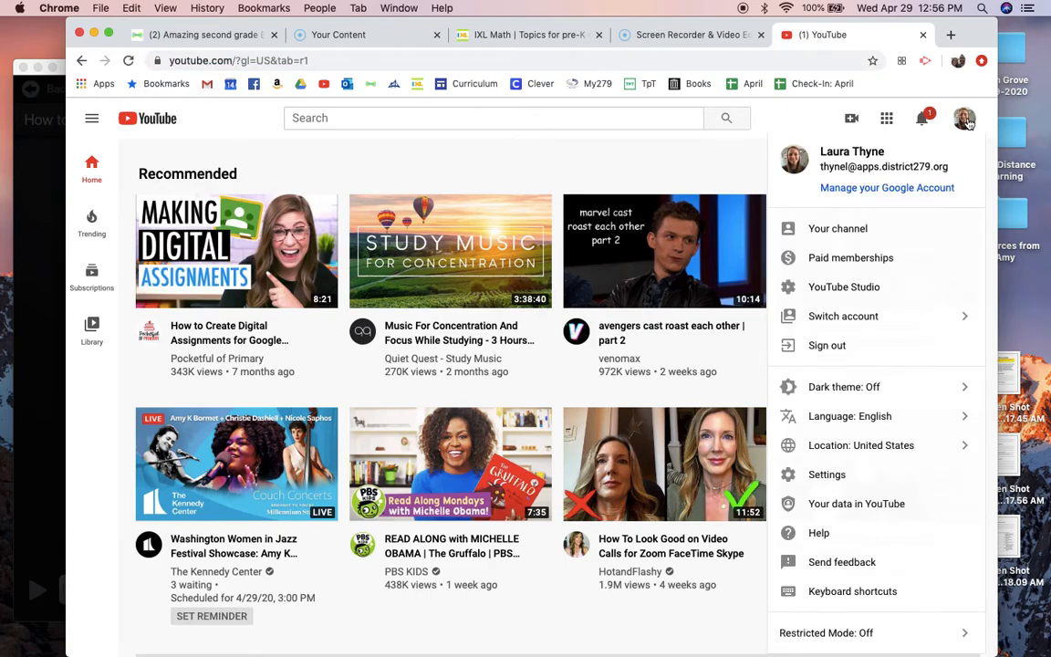
left_click(873, 230)
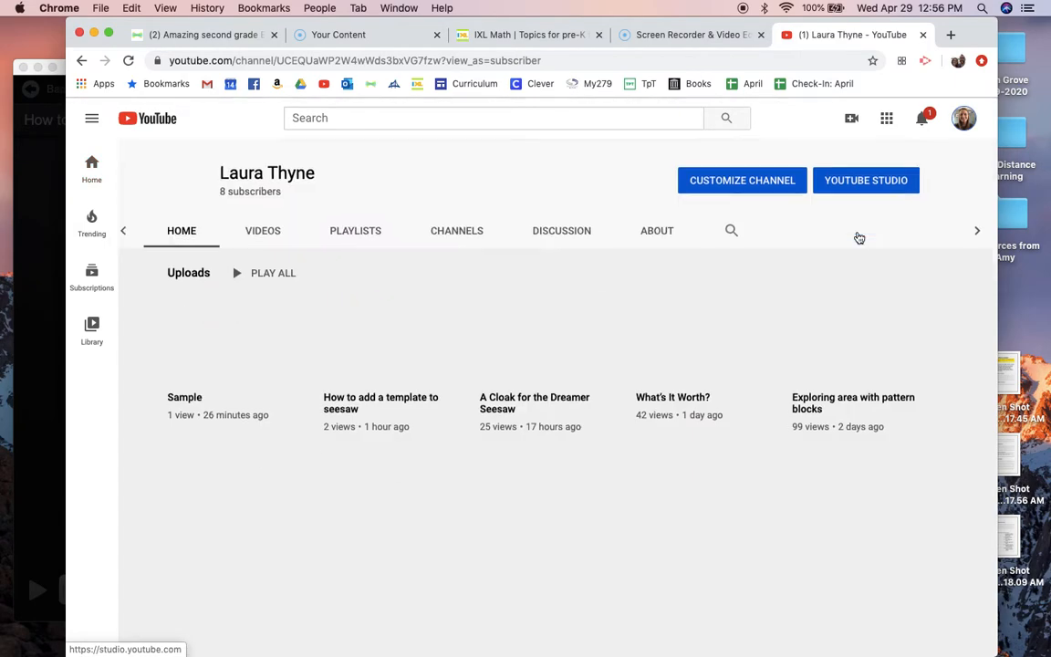
left_click(315, 232)
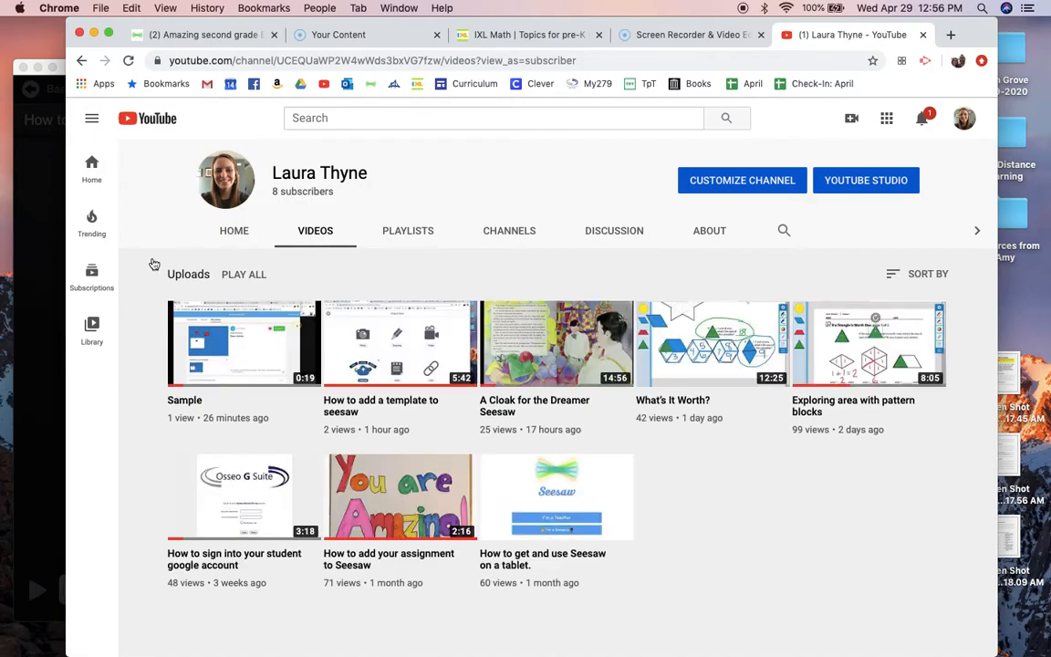
Dismiss the YouTube publish dialog in Screencast-O-Matic, then return to Chrome and reload the channel's uploads until "How to Screencast" is listed.
left_click(37, 249)
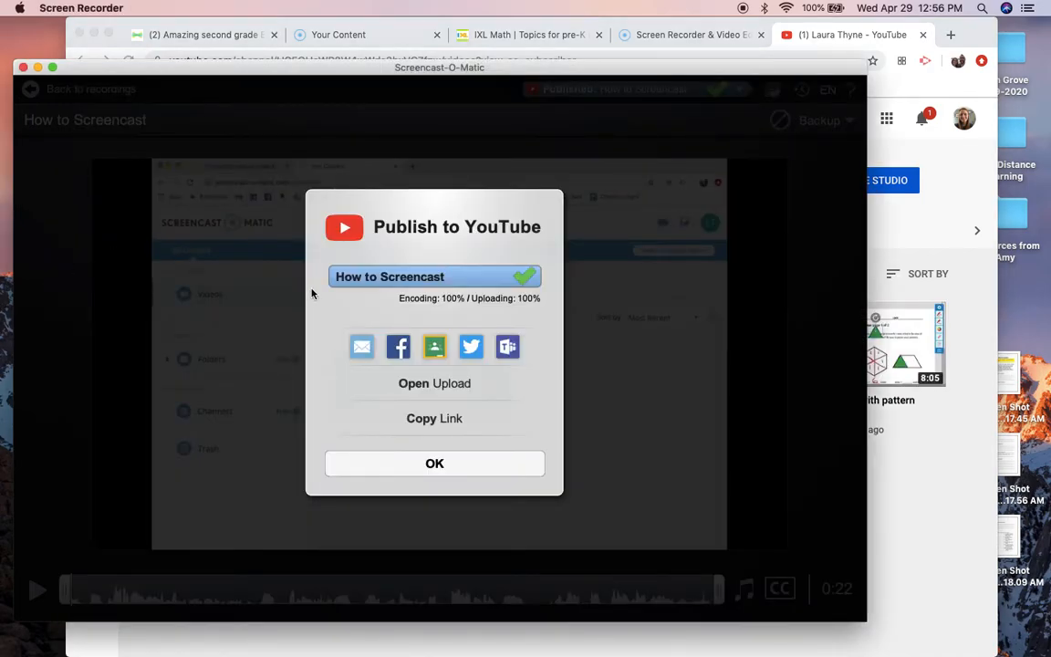
left_click(463, 466)
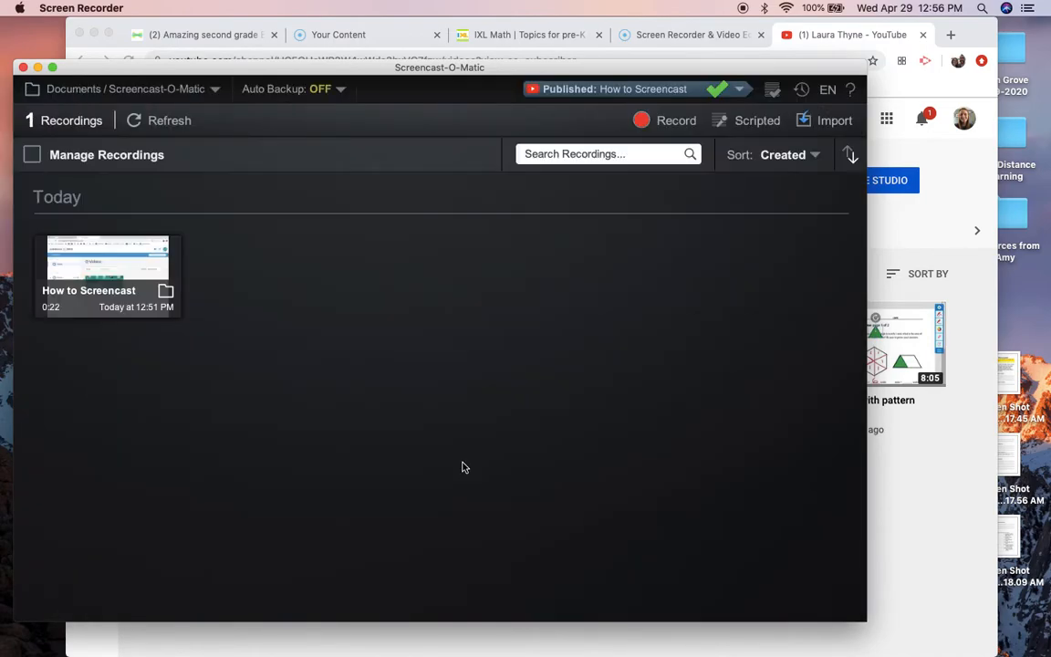
left_click(951, 509)
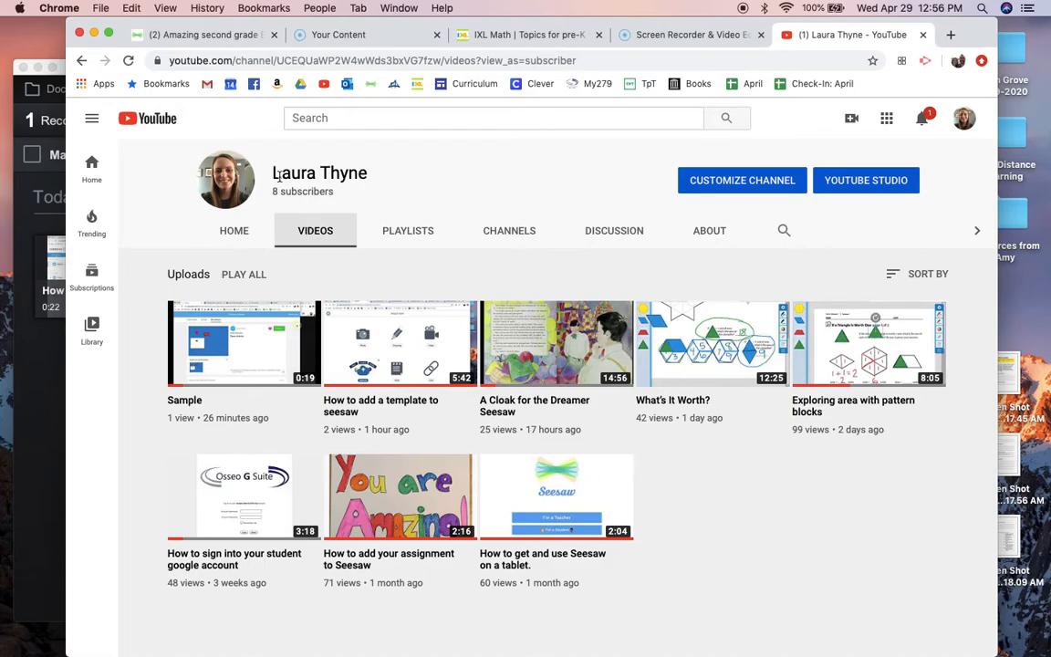
left_click(129, 62)
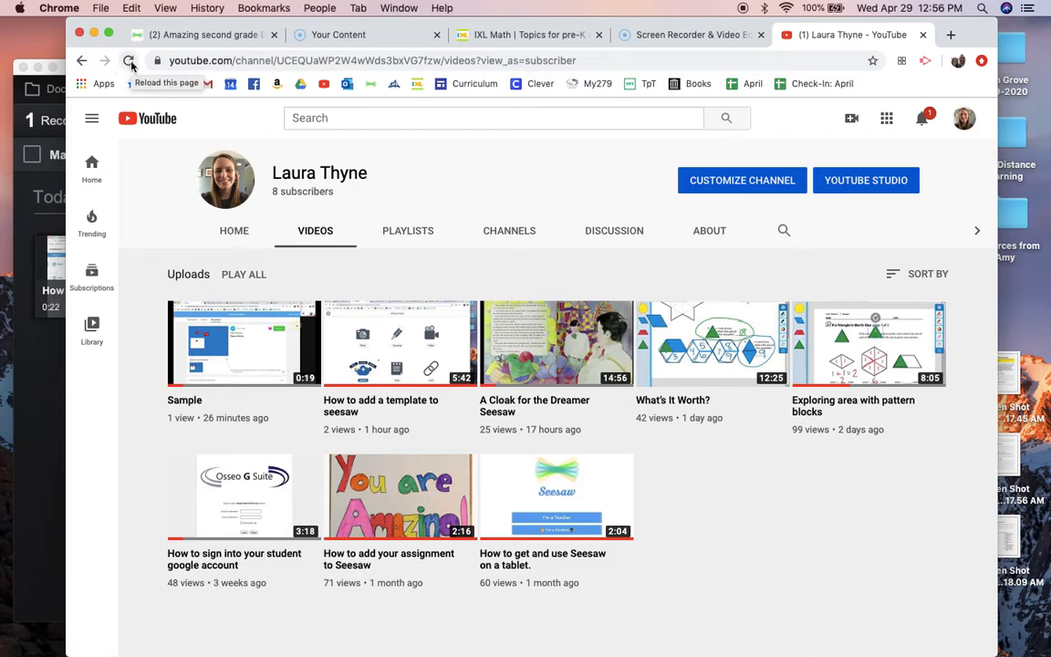
left_click(130, 63)
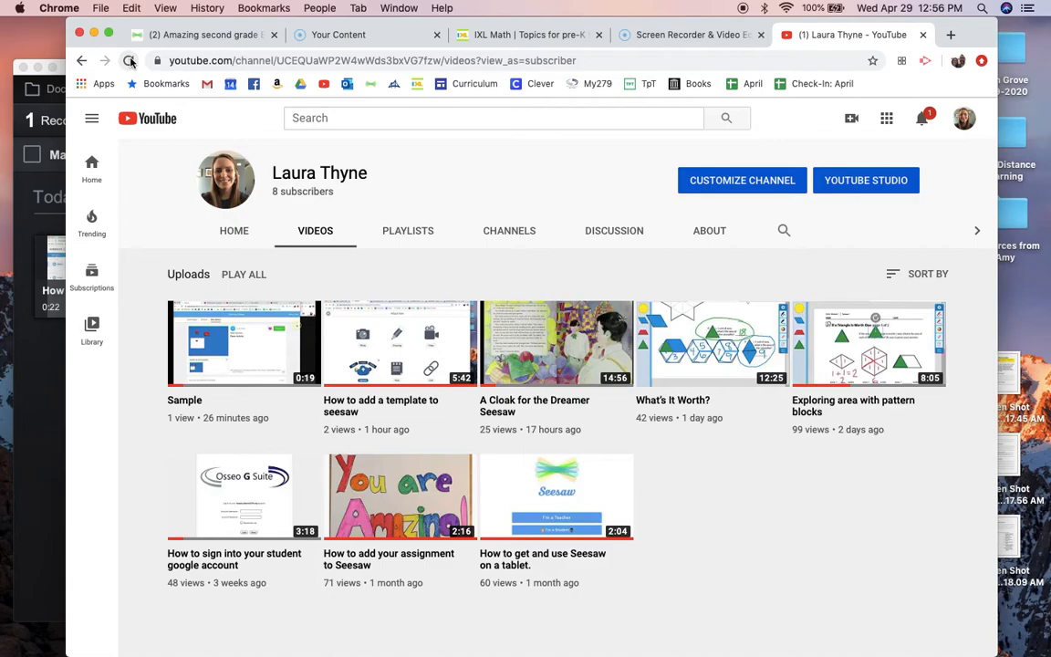
left_click(130, 61)
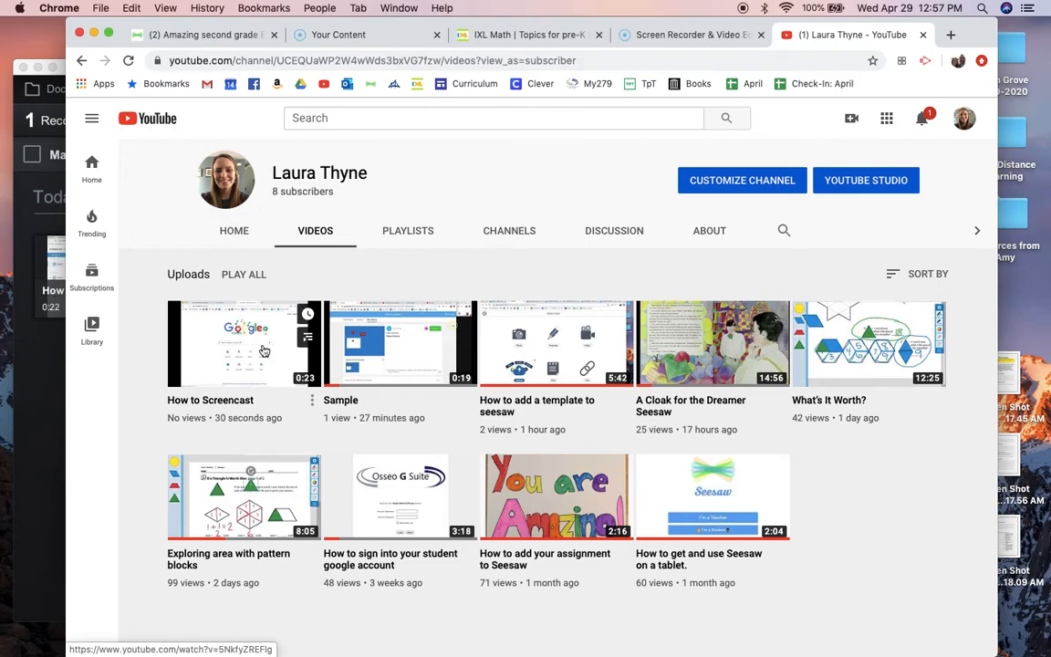
Open the uploaded "How to Screencast" video, pause it and copy its web address.
left_click(265, 352)
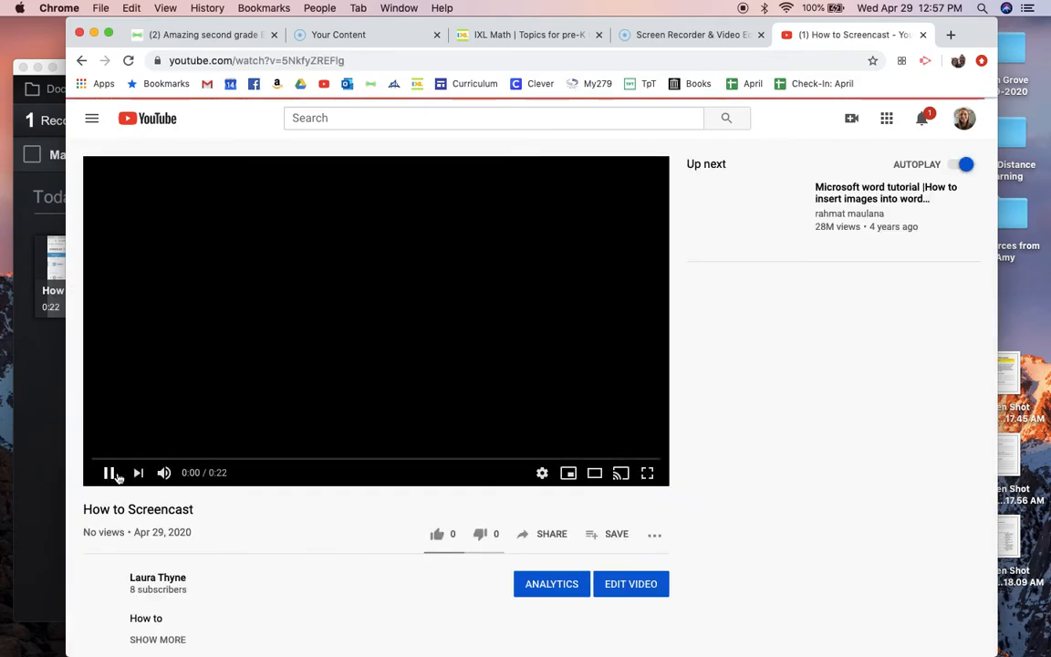
left_click(110, 473)
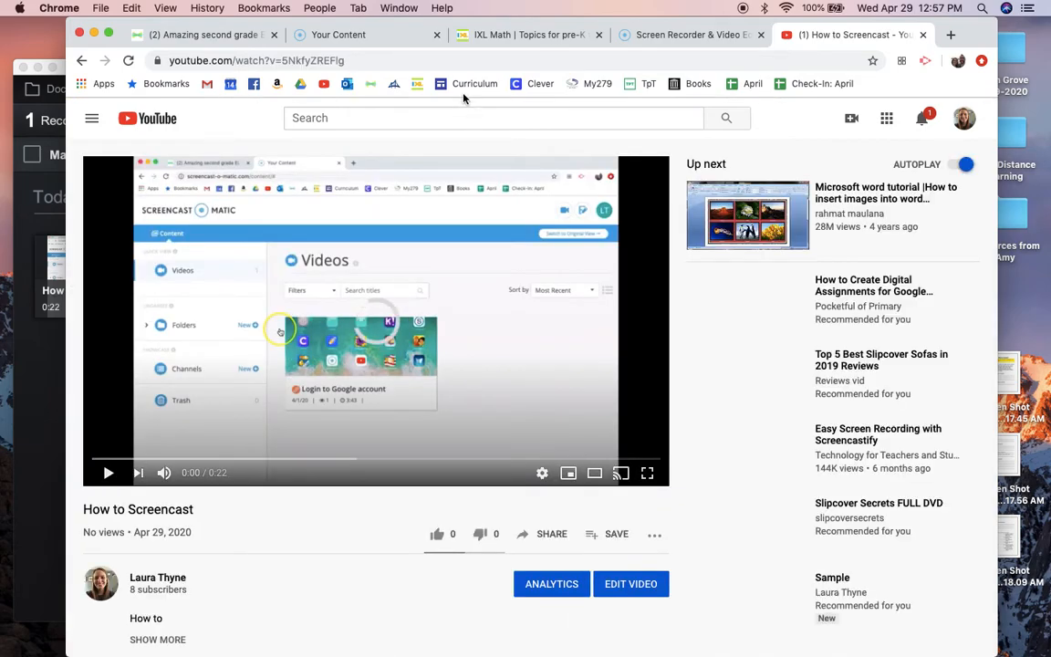
left_click(370, 60)
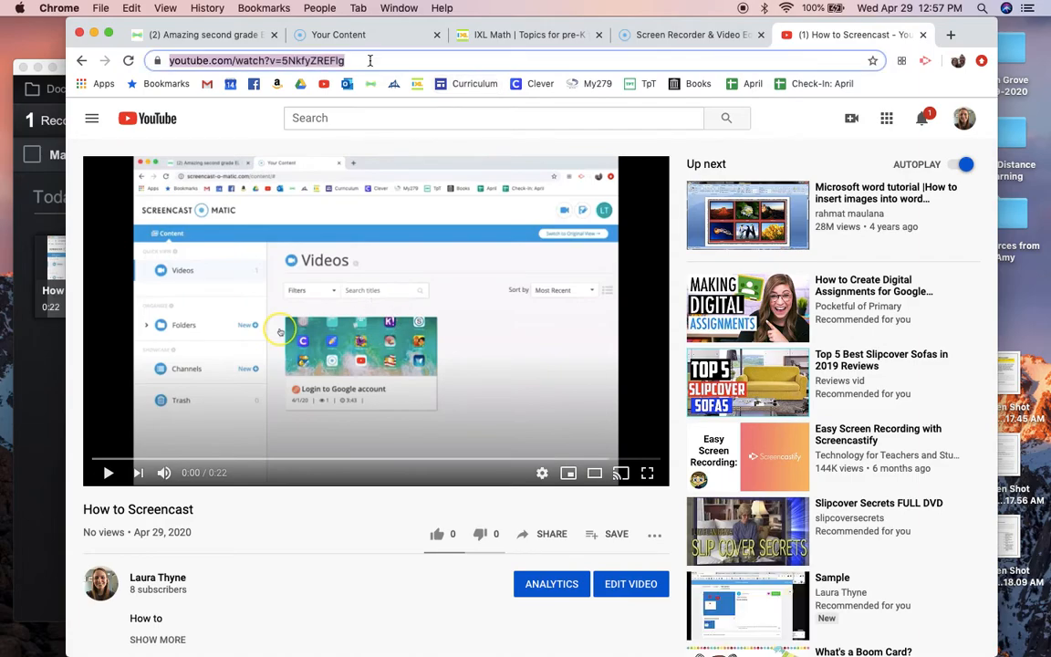
right_click(343, 61)
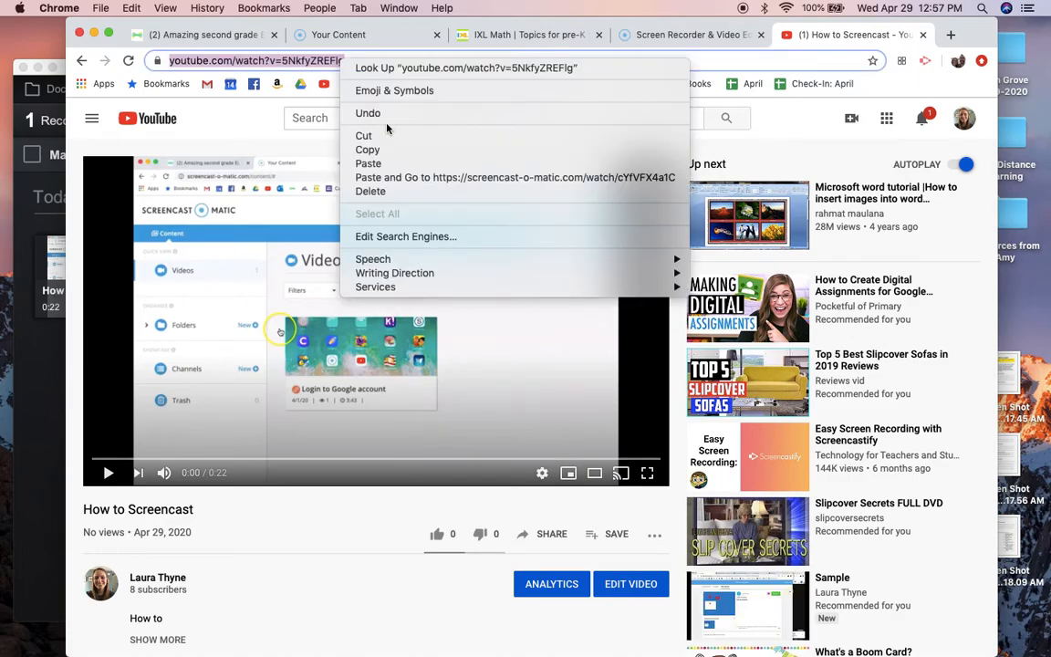
left_click(392, 149)
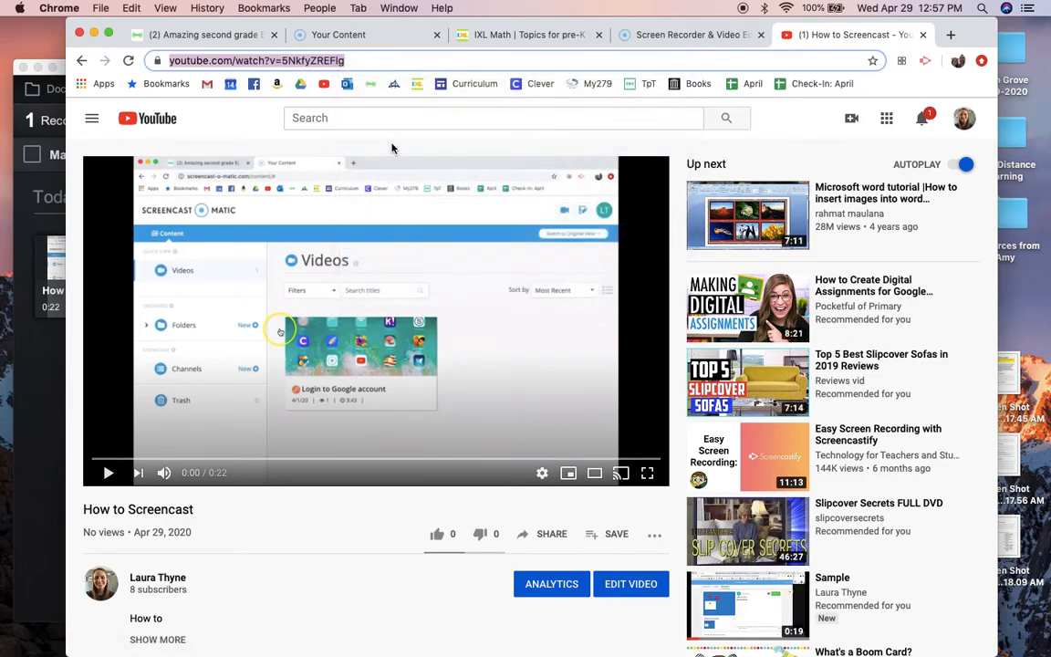
Switch to Seesaw, change to the teacher's own 2nd Grade class and choose to assign an activity.
left_click(207, 36)
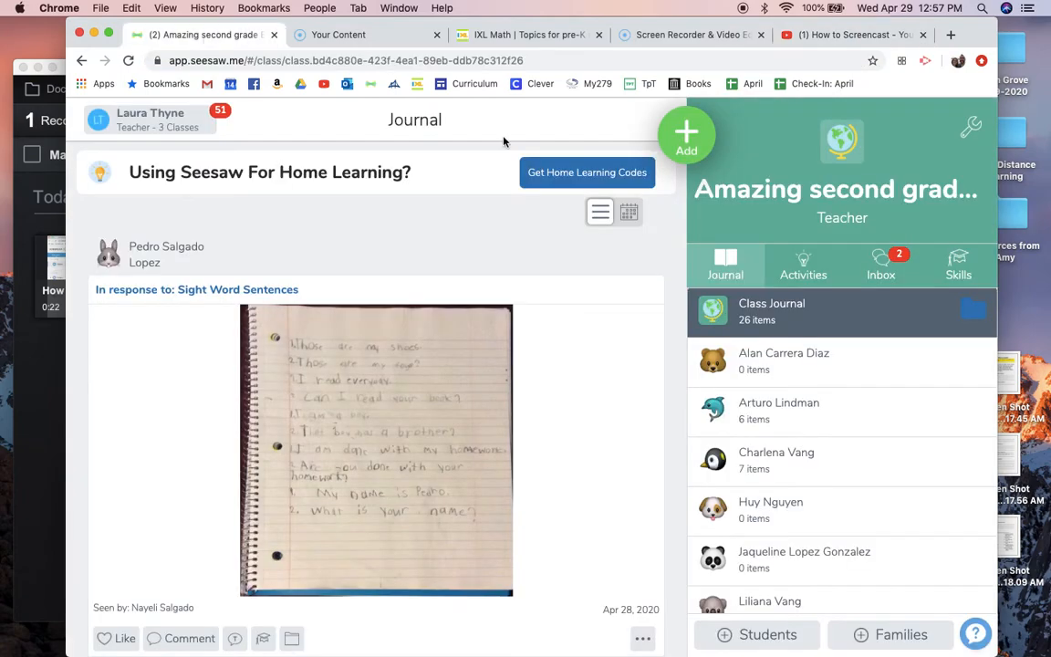
left_click(188, 129)
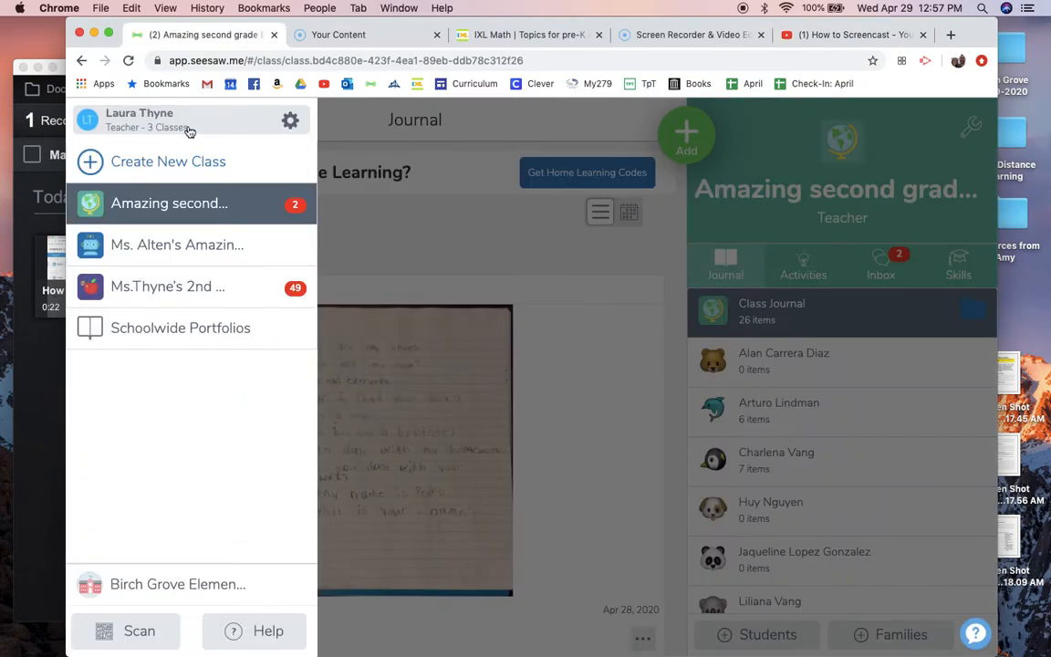
left_click(189, 289)
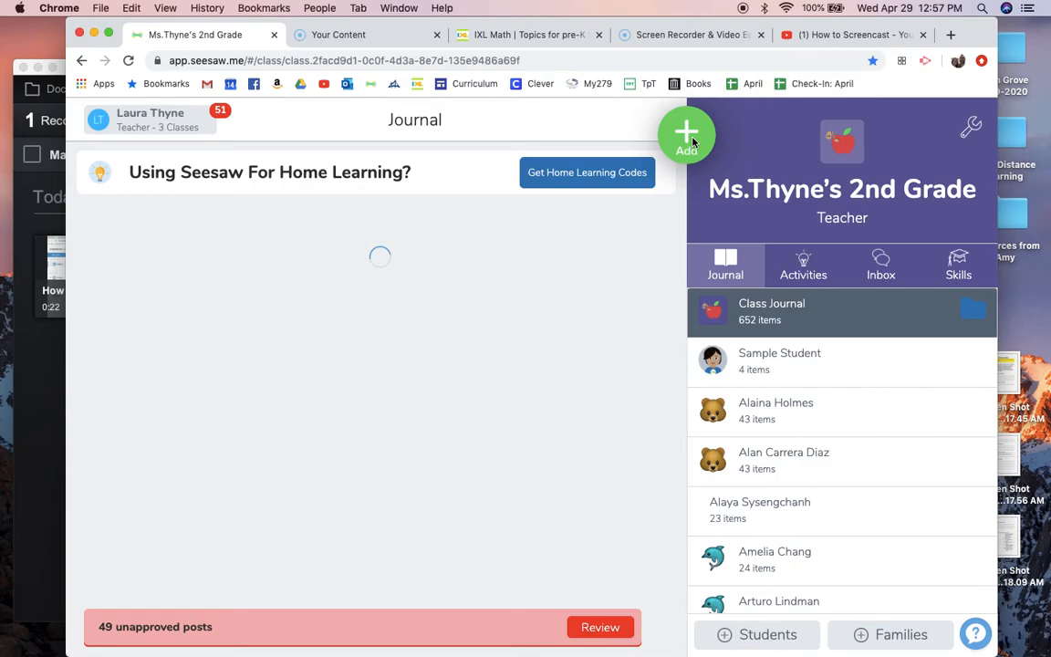
left_click(689, 142)
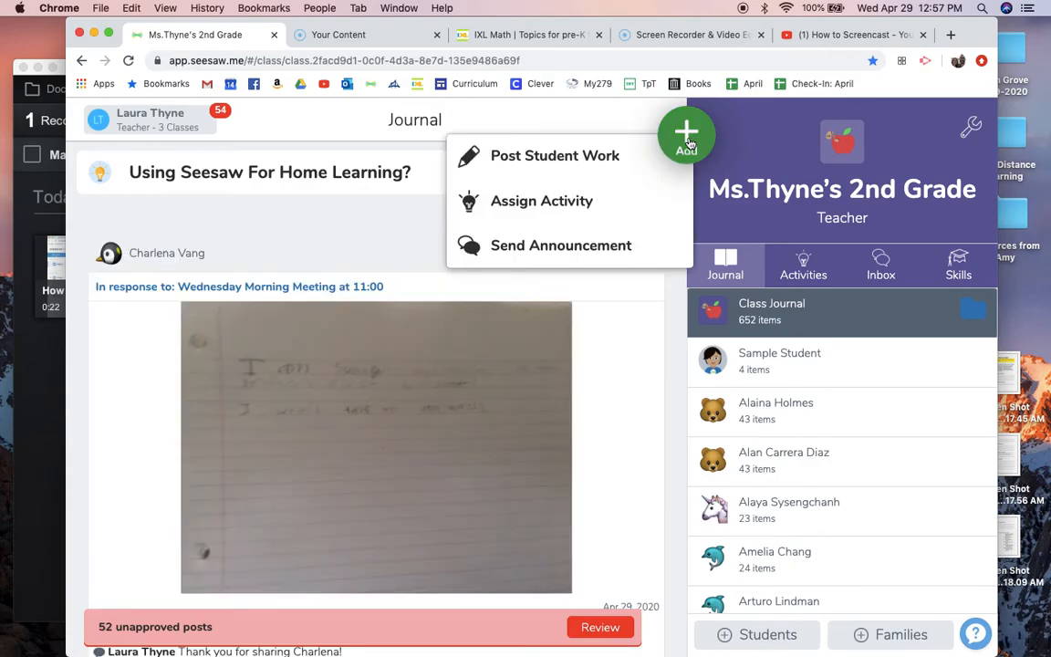
left_click(591, 204)
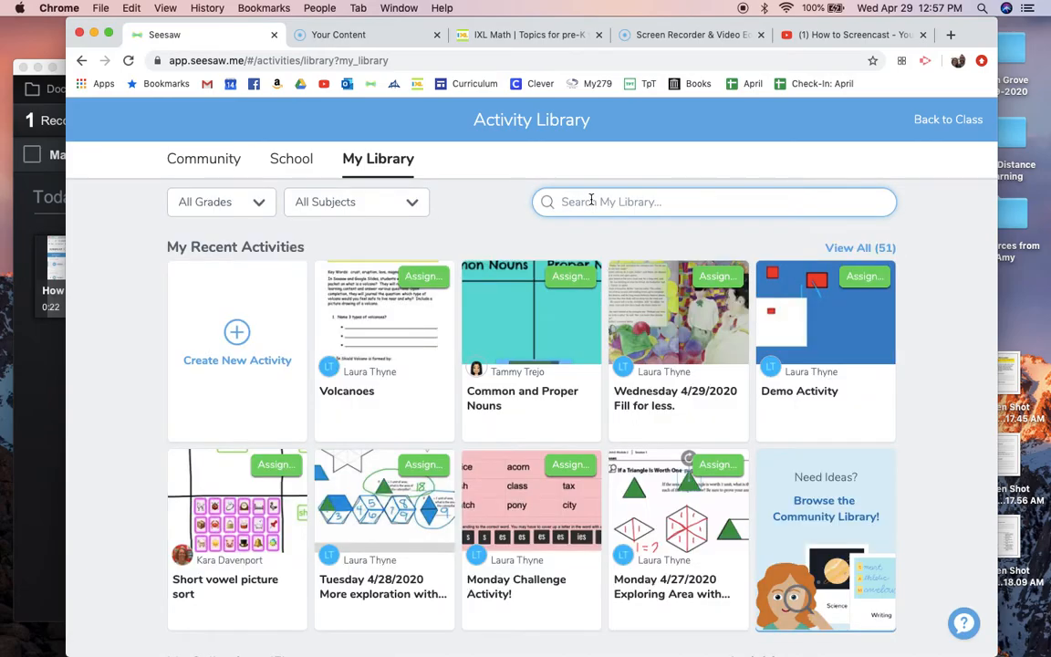
Open "Demo Activity" from the personal activity library for editing.
left_click(822, 331)
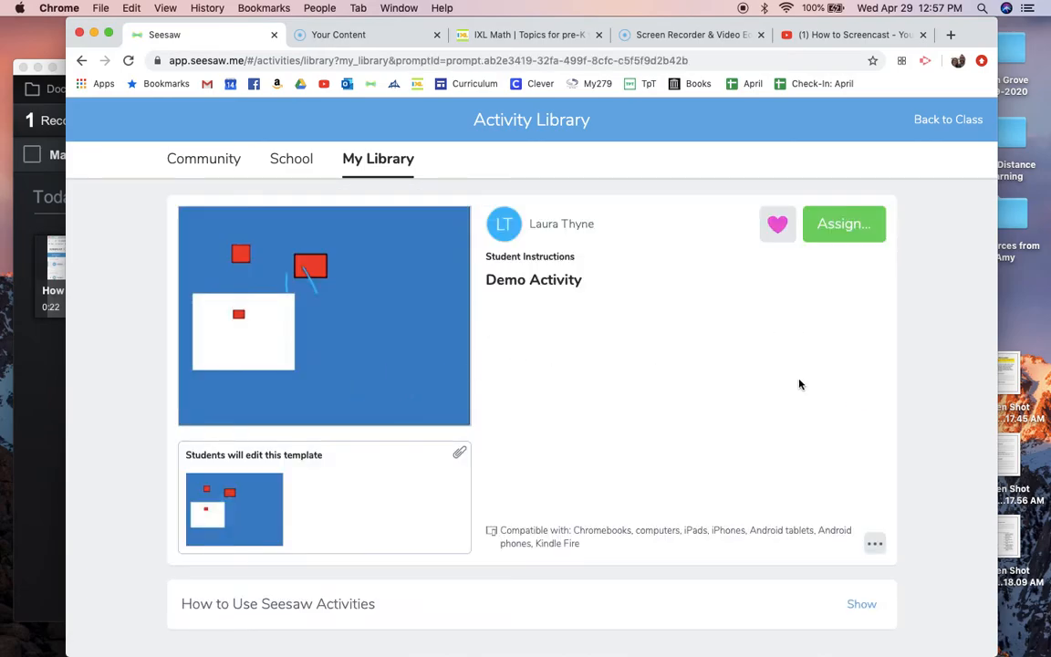
left_click(874, 544)
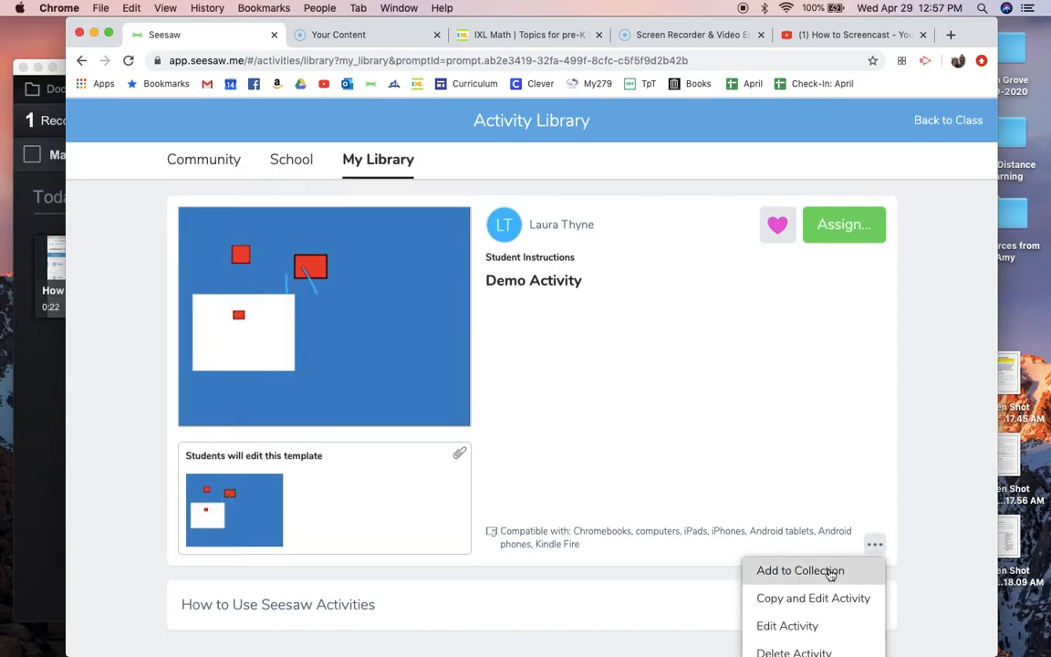
left_click(822, 626)
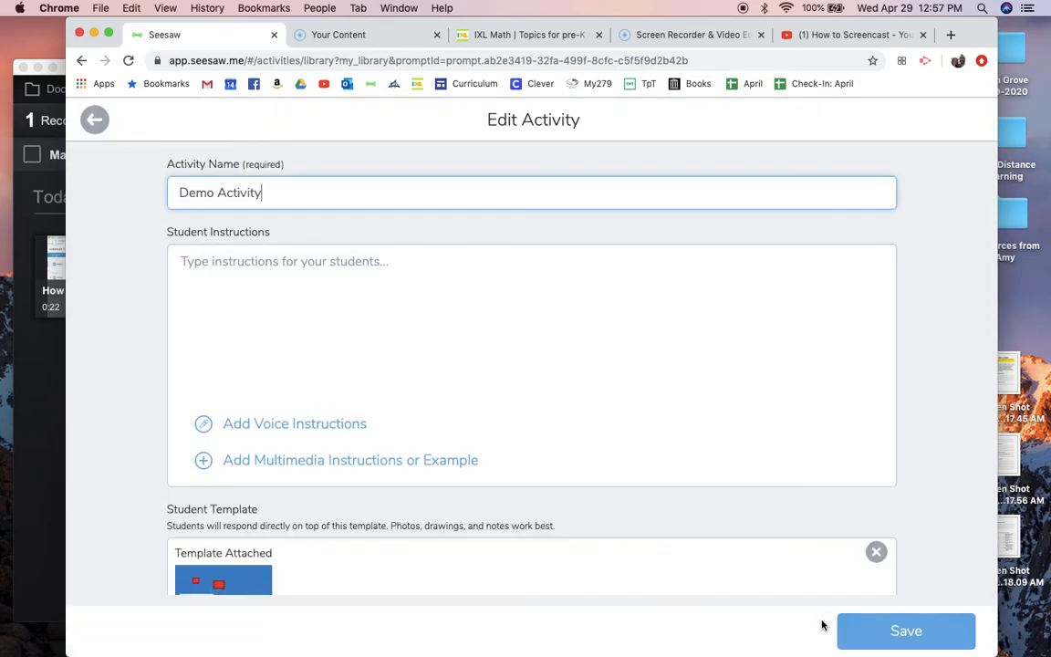
Attach the copied YouTube link as the multimedia example in the student instructions and save the activity.
left_click(360, 465)
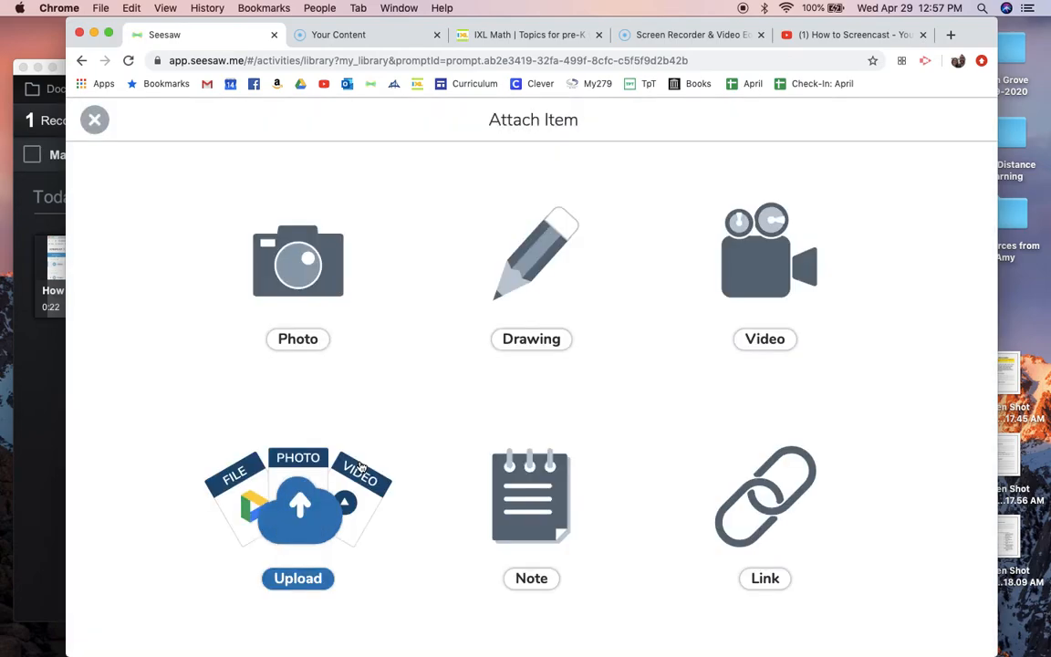
left_click(691, 440)
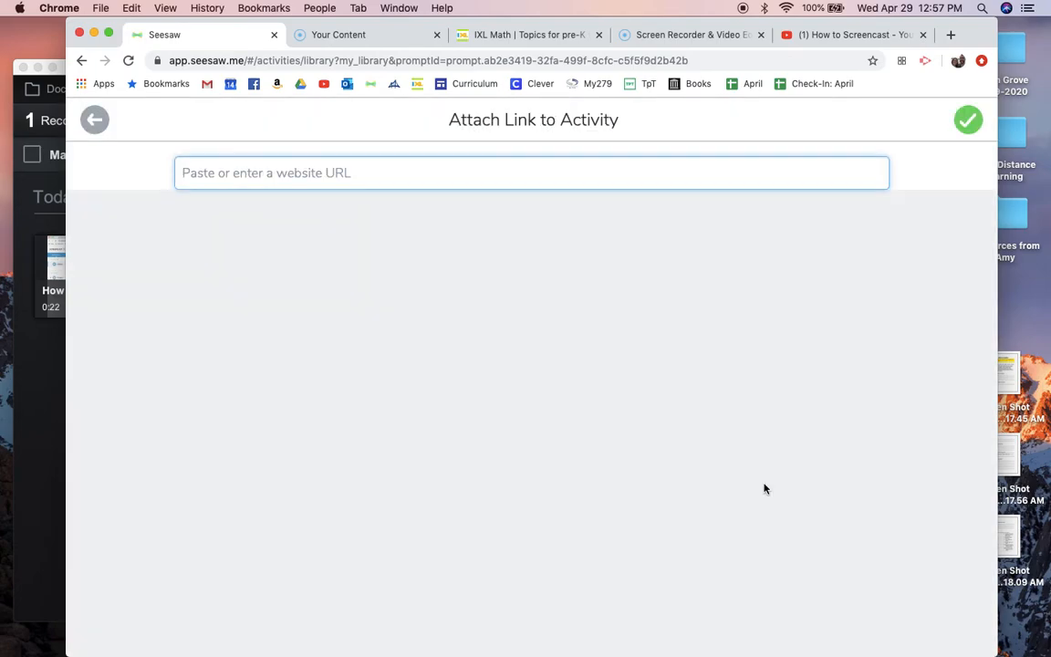
right_click(510, 173)
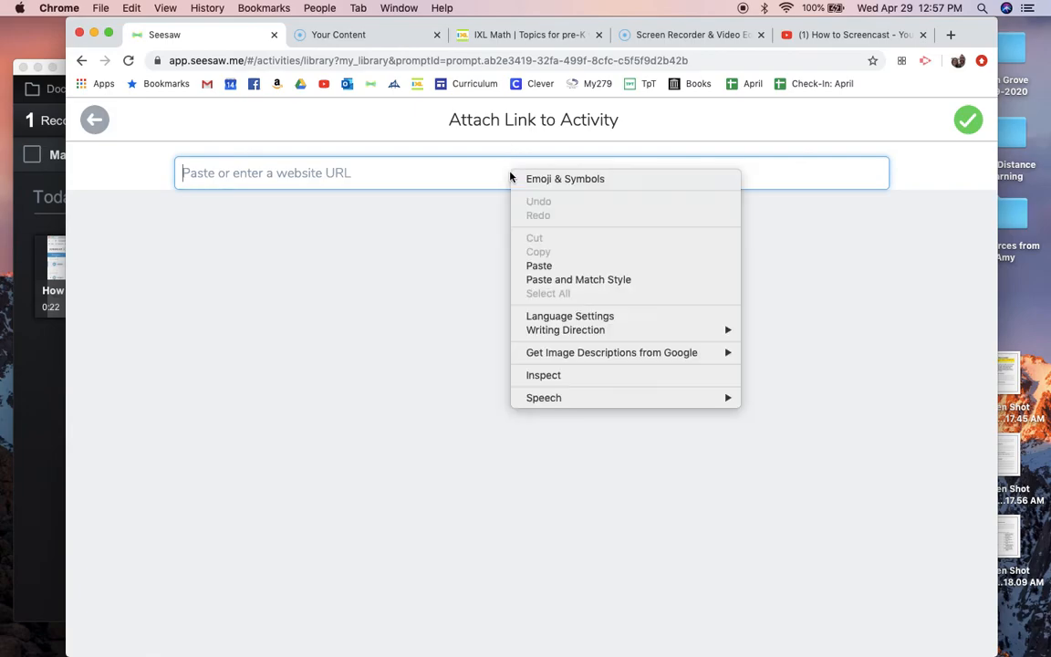
left_click(539, 264)
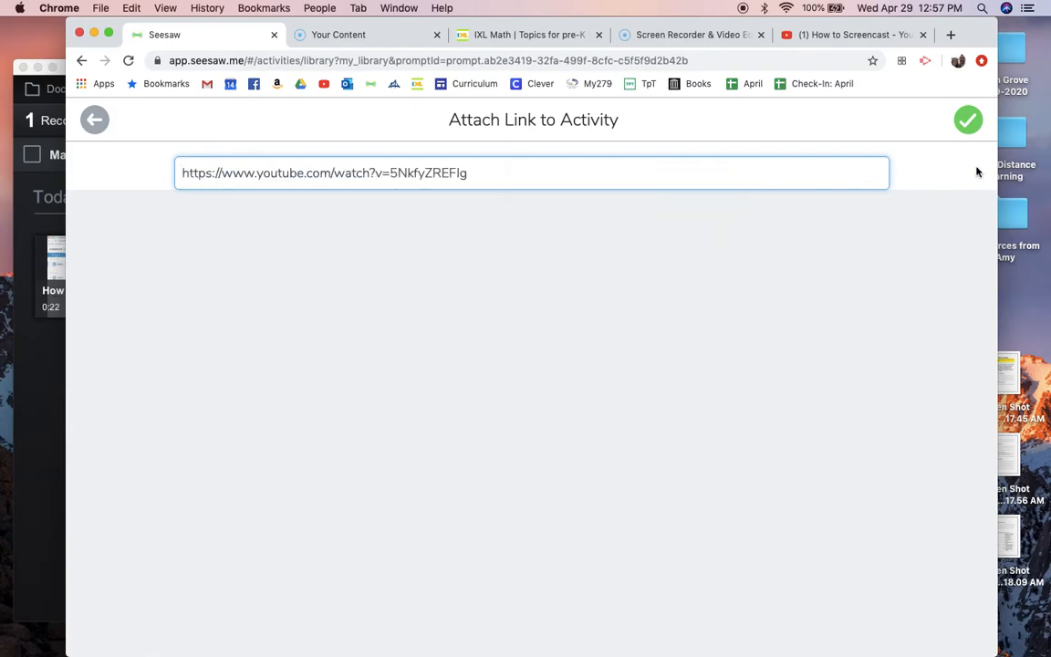
left_click(969, 121)
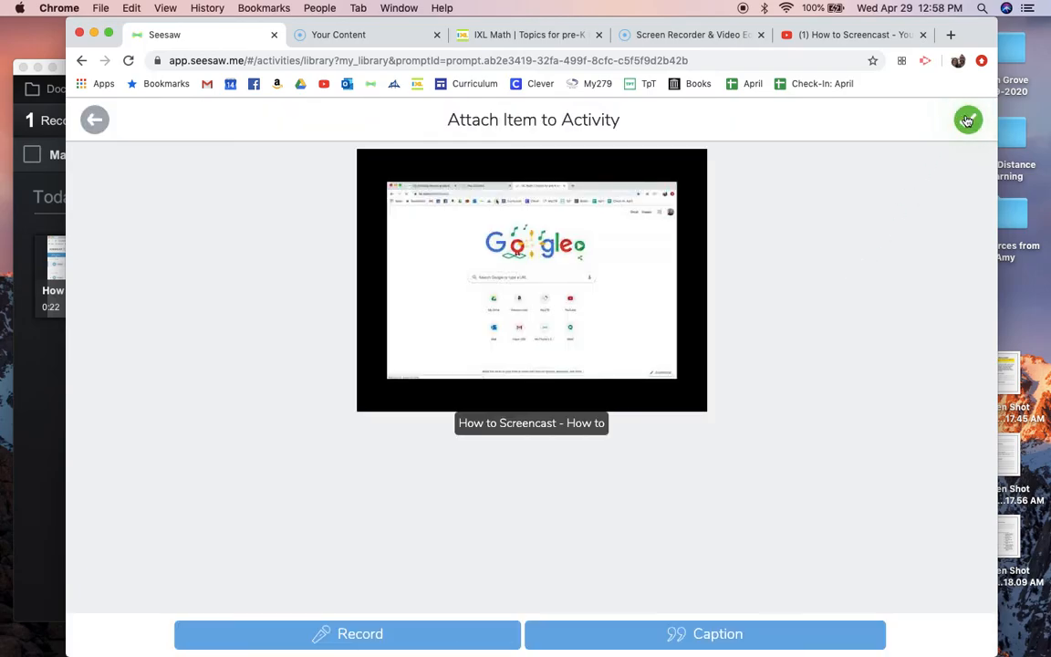
left_click(969, 122)
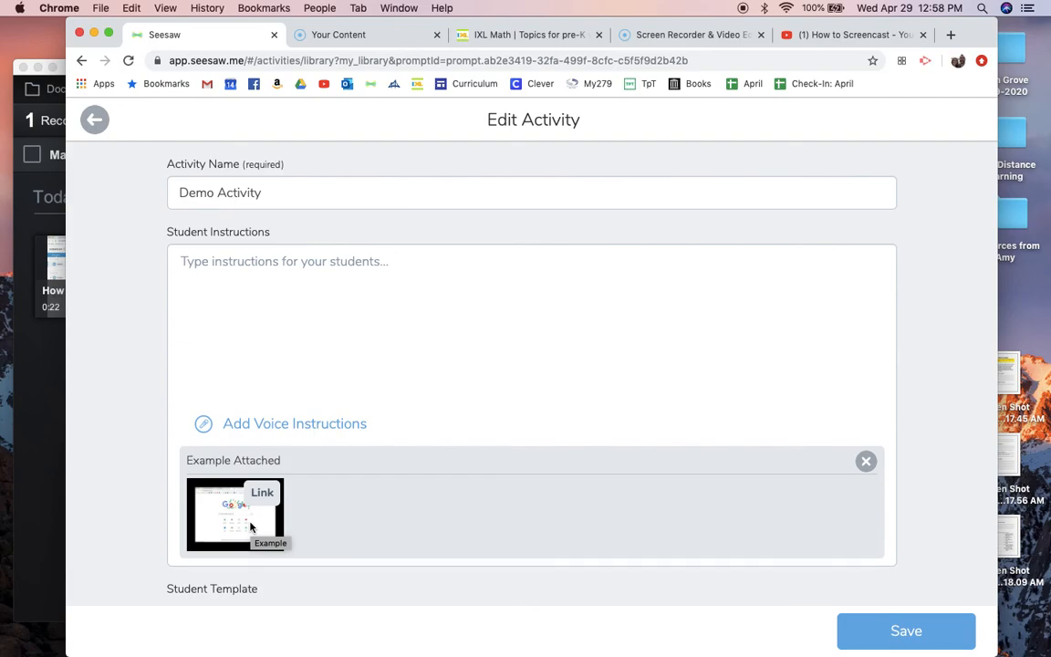
left_click(865, 629)
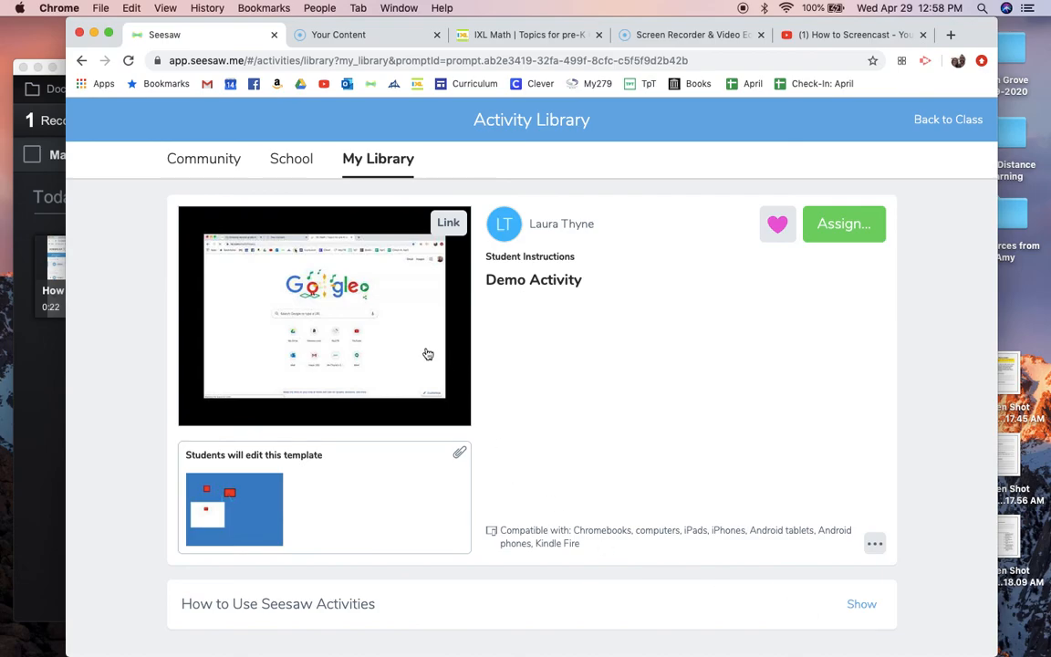